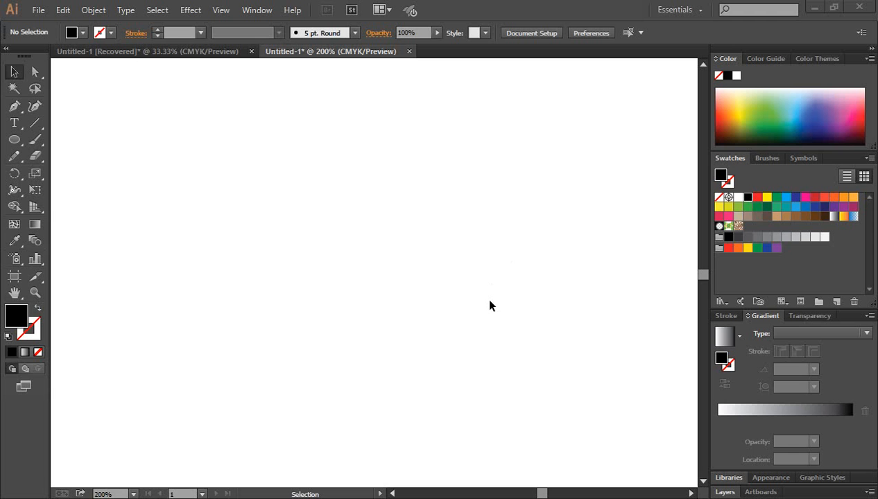
click(91, 11)
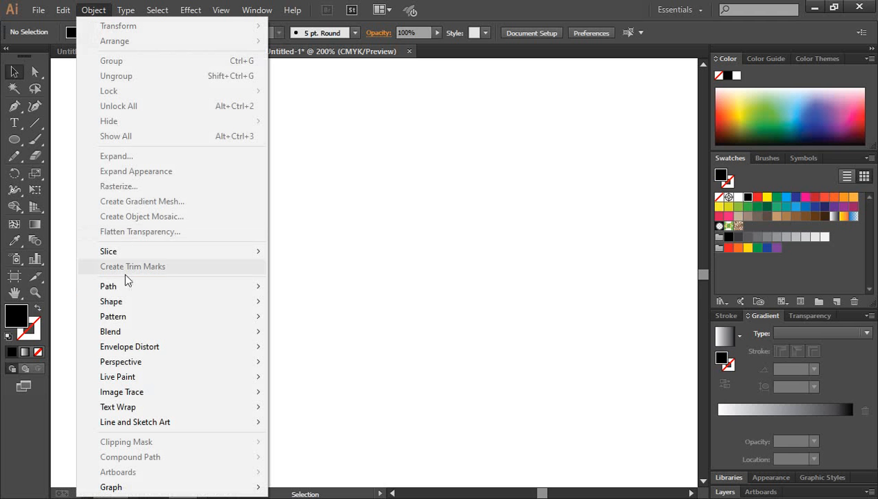
mouse_move(197, 287)
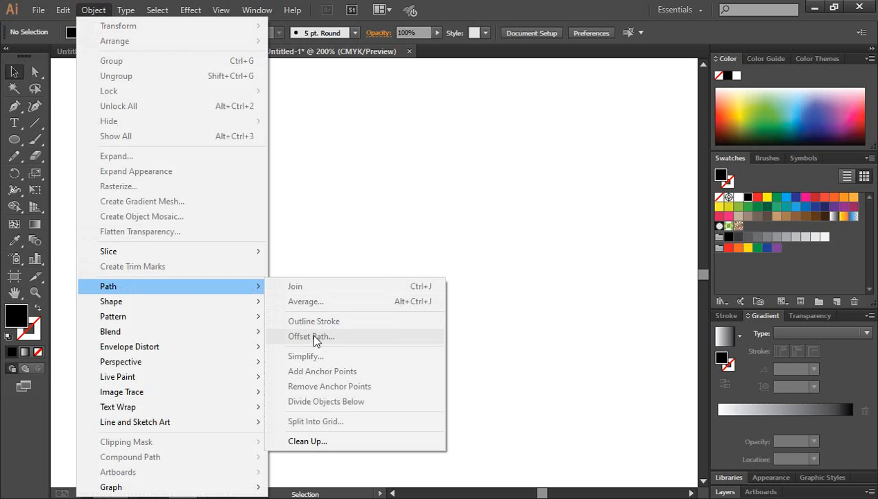
click(397, 258)
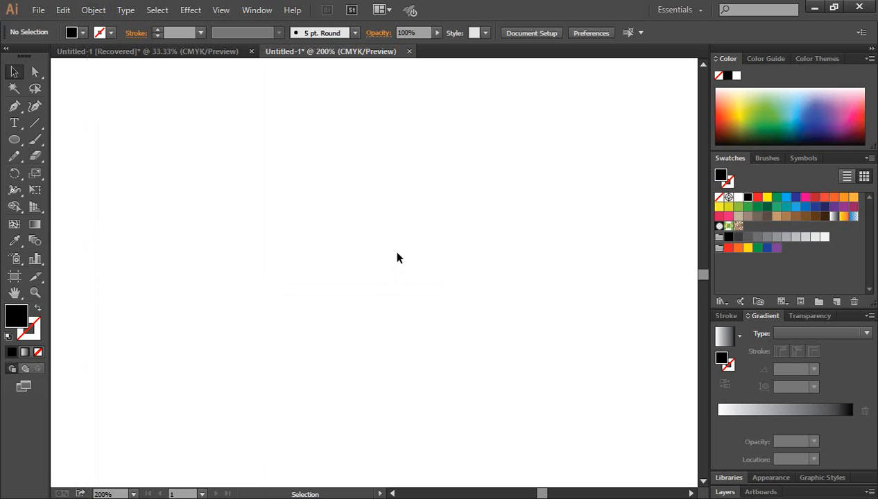
Step: Draw a circle in the middle of the empty canvas with the Ellipse tool and fill it with bright blue
click(15, 139)
click(77, 173)
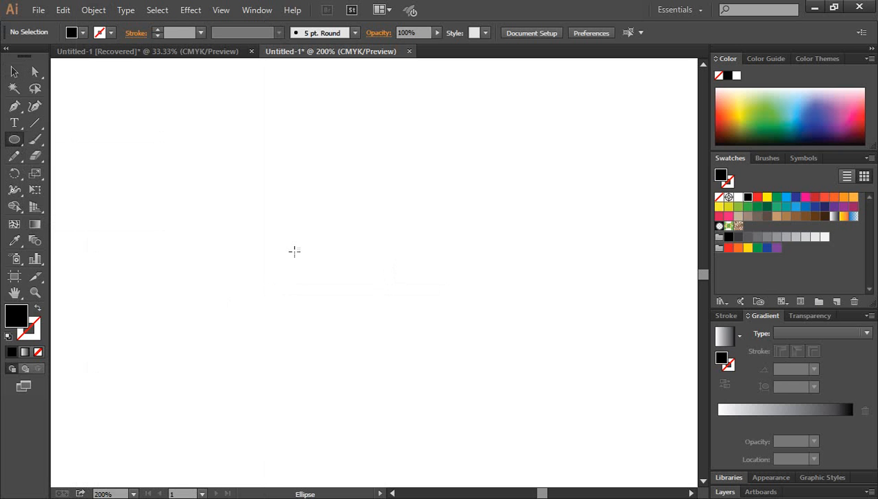
drag(375, 259, 387, 316)
click(14, 71)
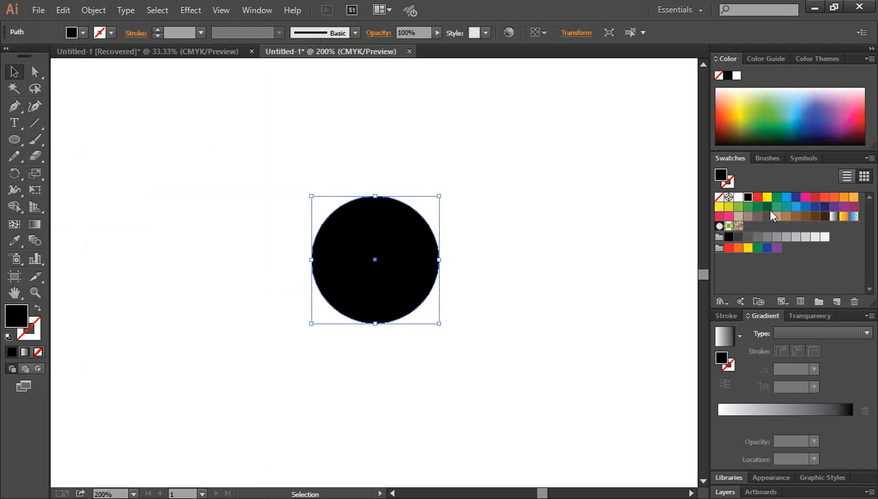
click(786, 197)
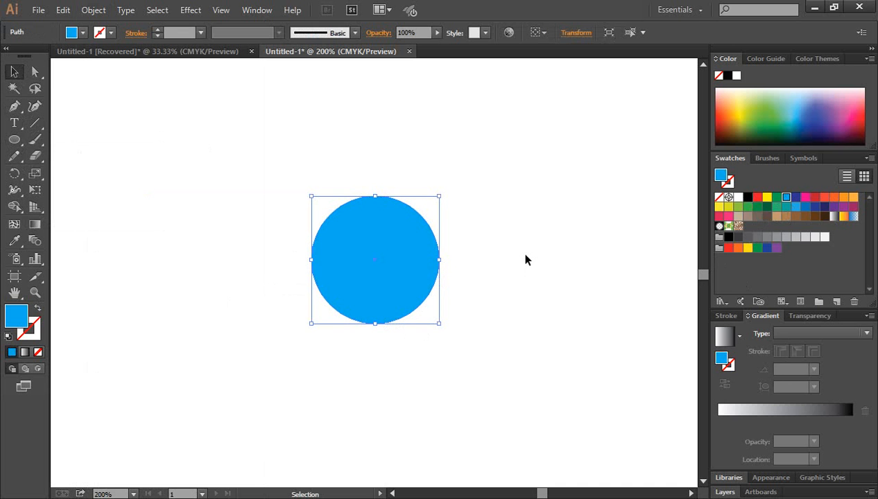
click(525, 255)
click(367, 269)
click(536, 291)
click(394, 240)
click(548, 287)
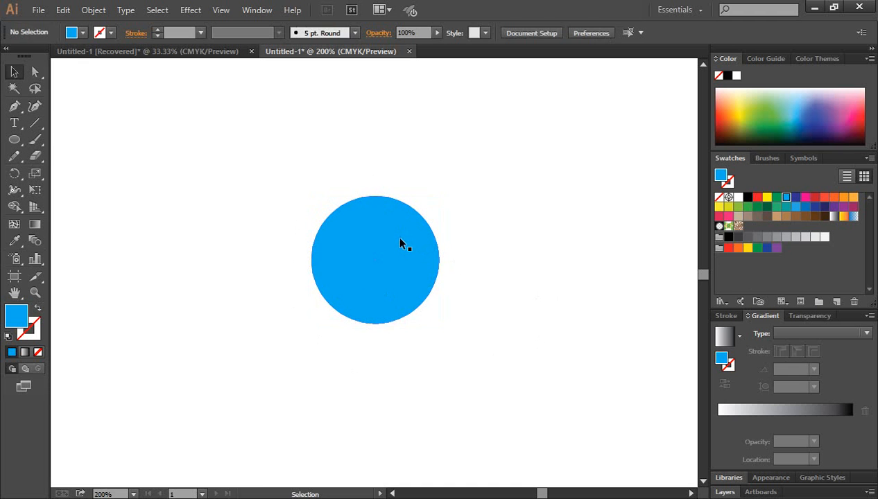
click(395, 235)
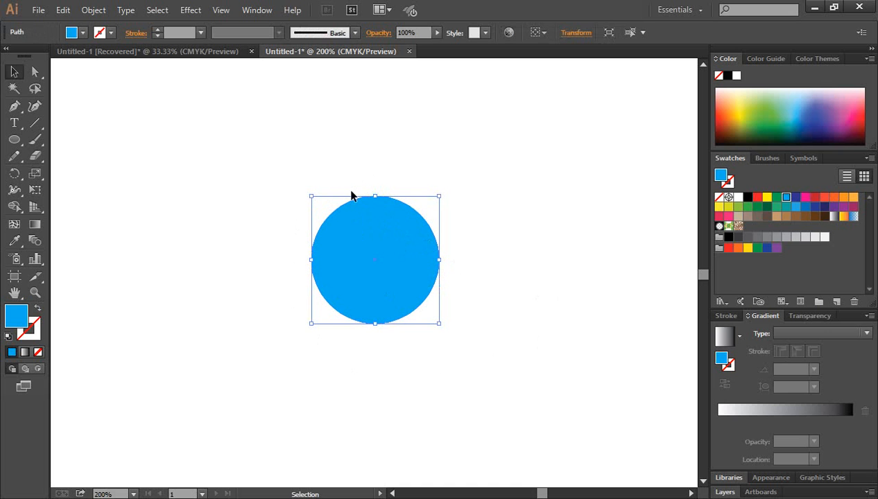
click(507, 288)
click(397, 255)
click(480, 307)
click(394, 270)
click(477, 278)
Step: Open the Offset Path settings for the blue circle with the preview turned on
click(376, 259)
click(92, 12)
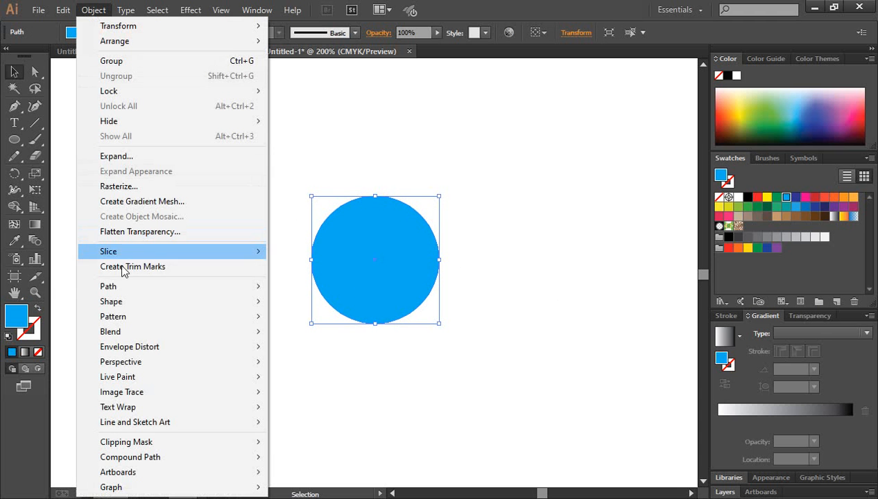
mouse_move(123, 286)
click(353, 337)
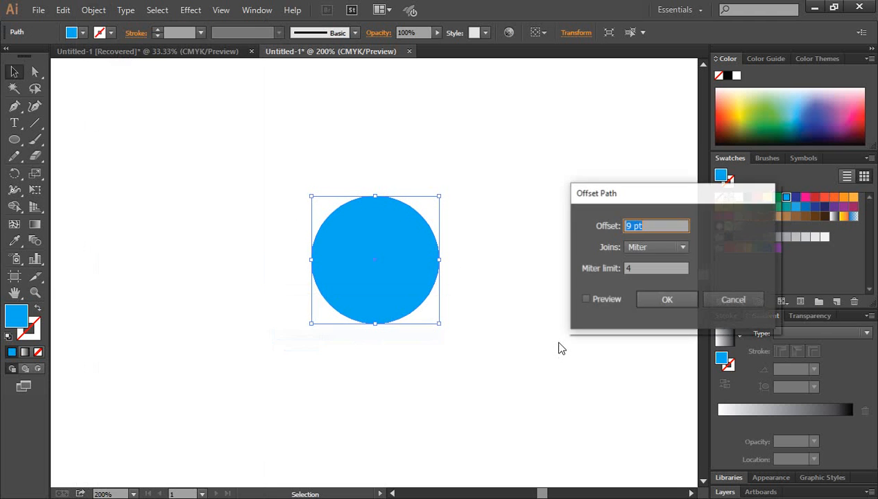
click(586, 301)
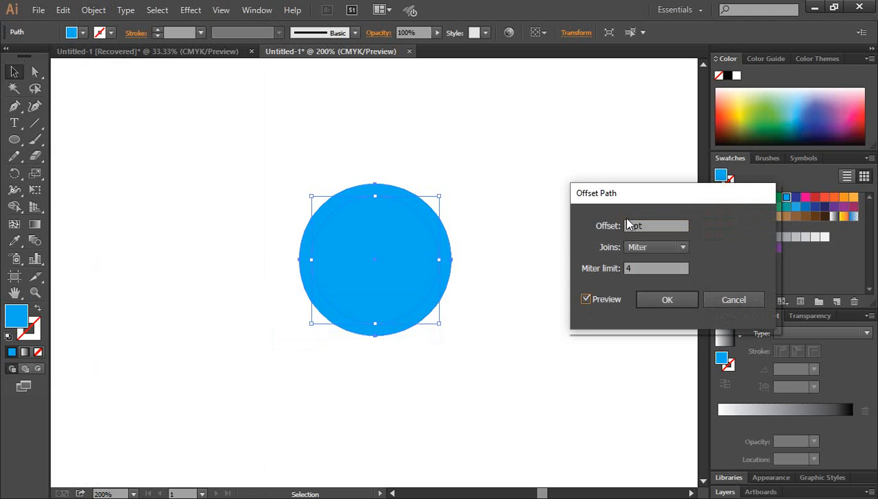
drag(638, 199, 597, 212)
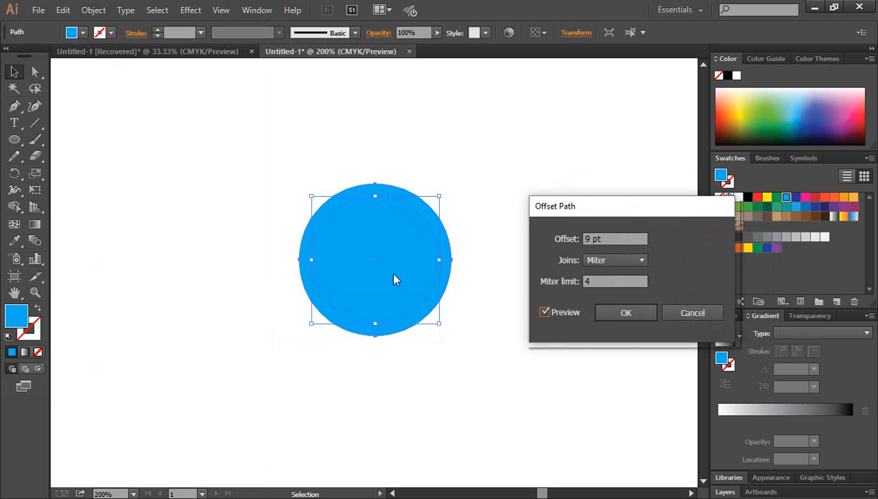
Step: Set the path offset to 5 pt with Miter joins and apply it to the blue circle
double_click(588, 239)
drag(612, 241, 565, 240)
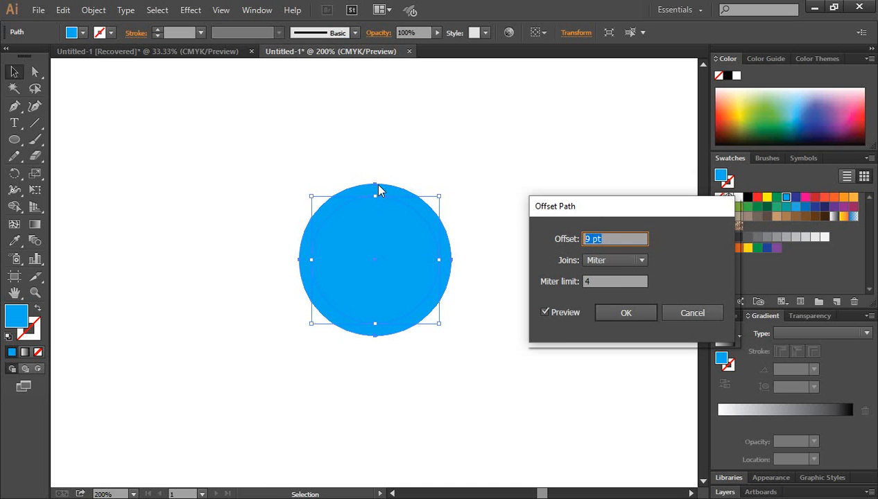
click(592, 239)
drag(592, 238, 464, 217)
key(Down)
key(Down)
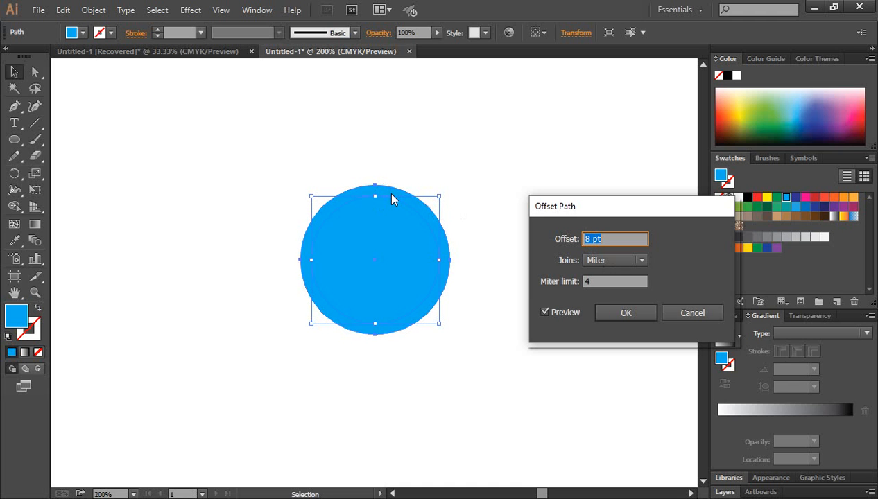
key(Down)
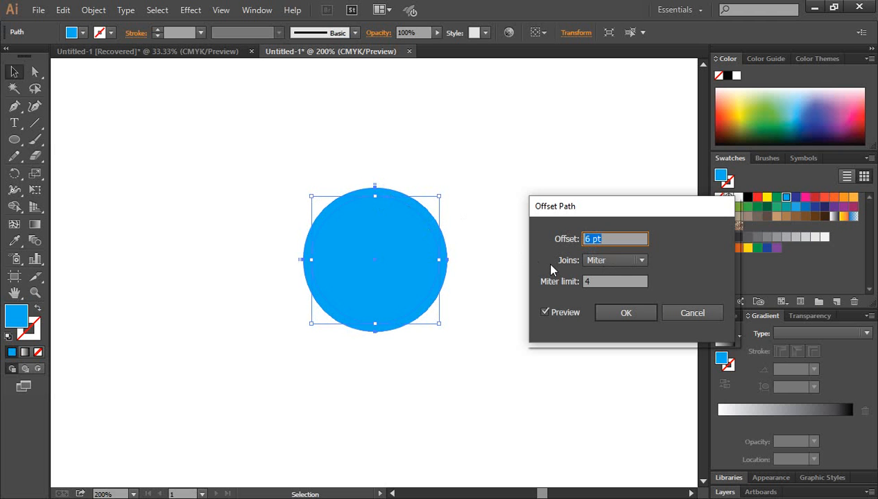
key(Down)
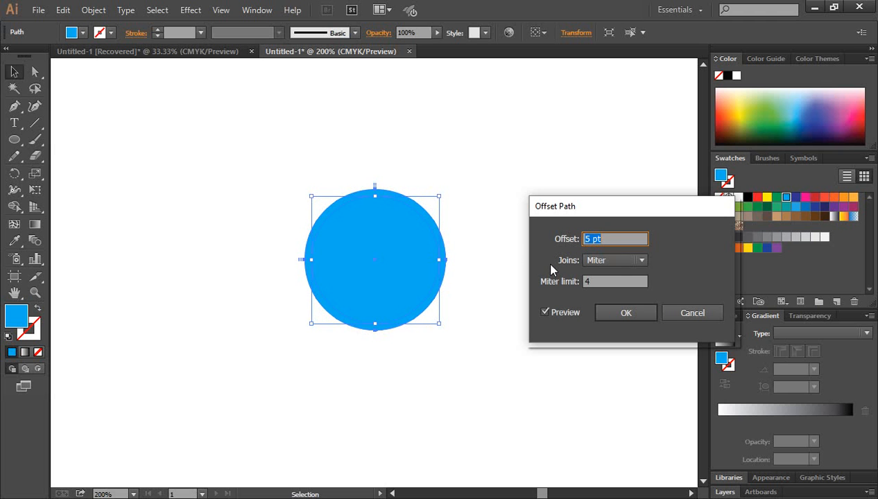
click(632, 316)
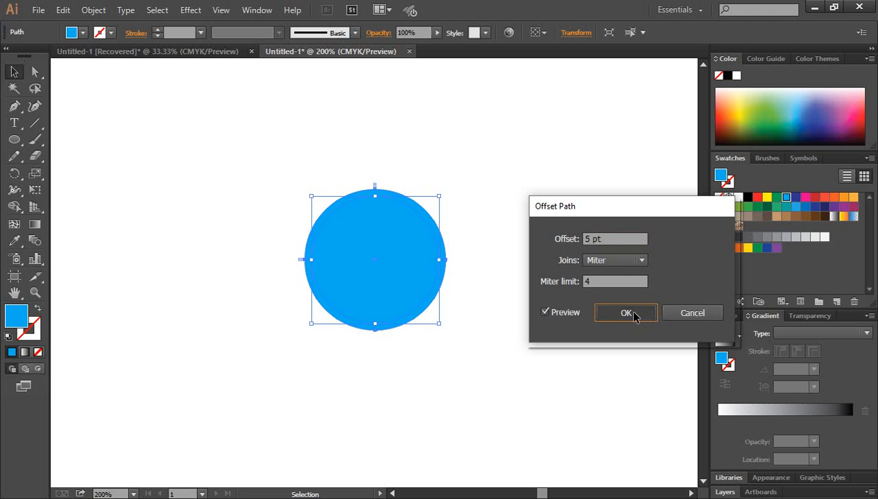
Step: Fill the offset circle behind the blue one with black, after trying white
click(738, 197)
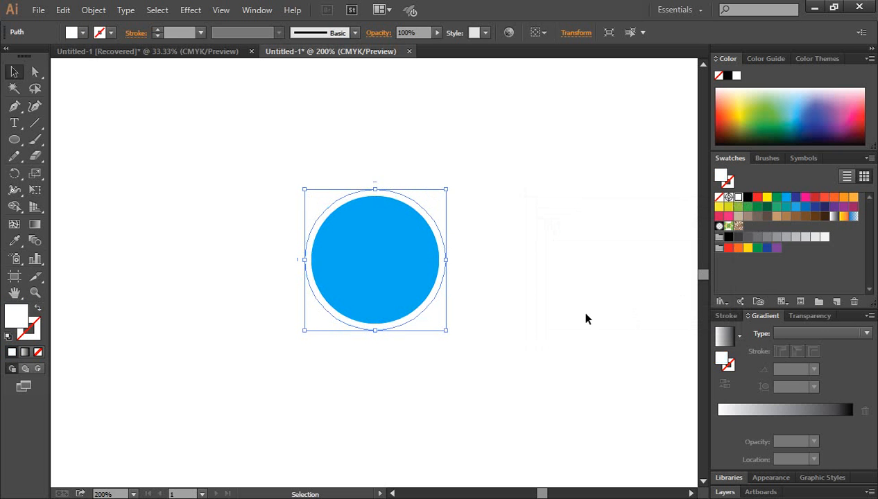
click(748, 198)
click(514, 290)
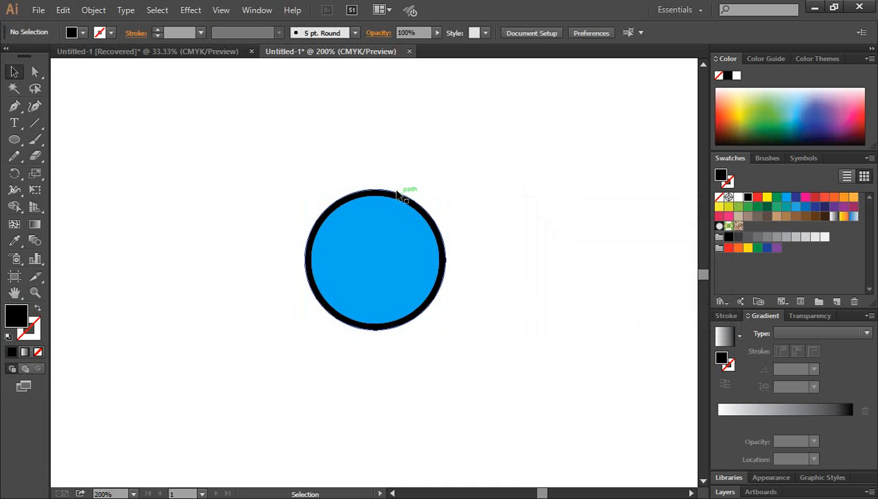
Step: Offset the black circle's path by 9 pt with Miter joins, previewing the result
click(401, 197)
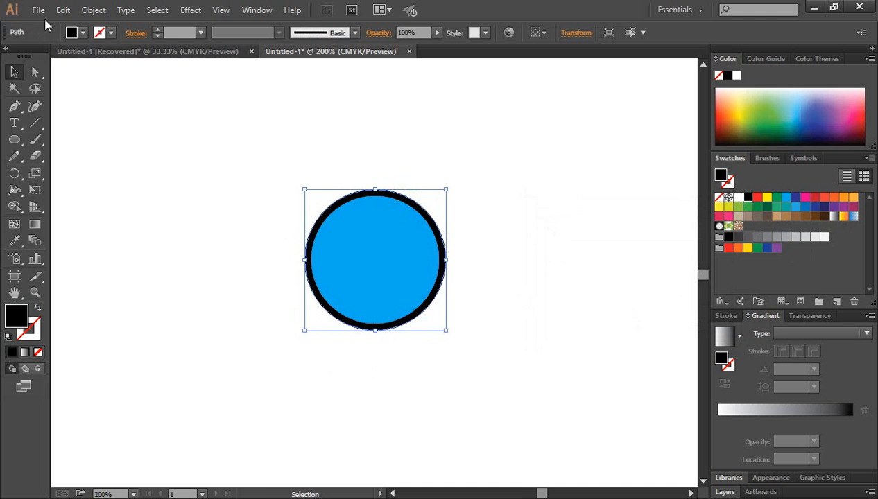
click(93, 11)
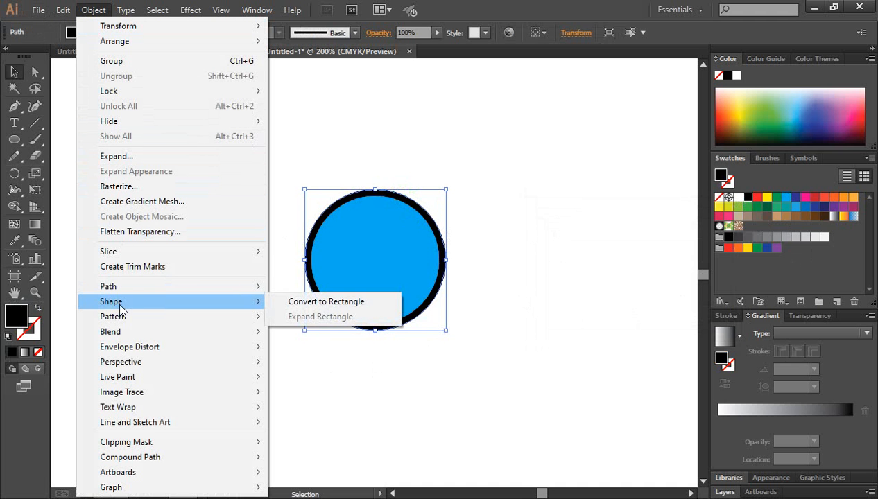
mouse_move(142, 288)
click(309, 336)
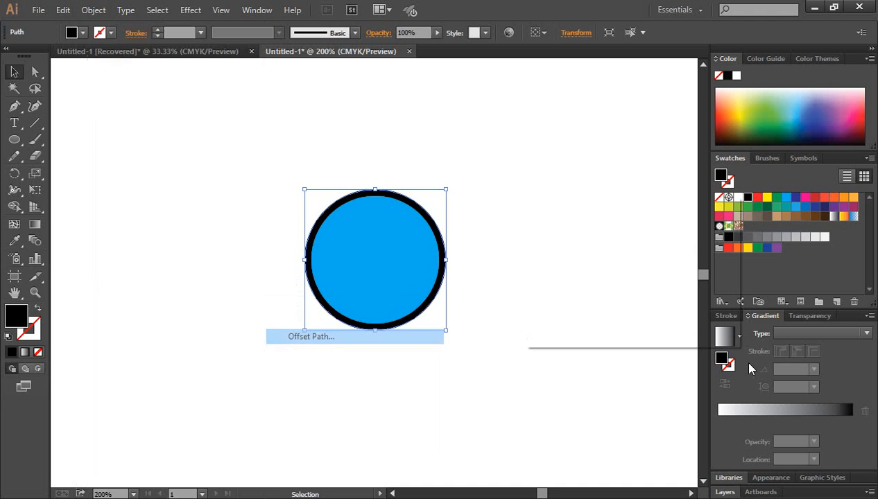
click(545, 313)
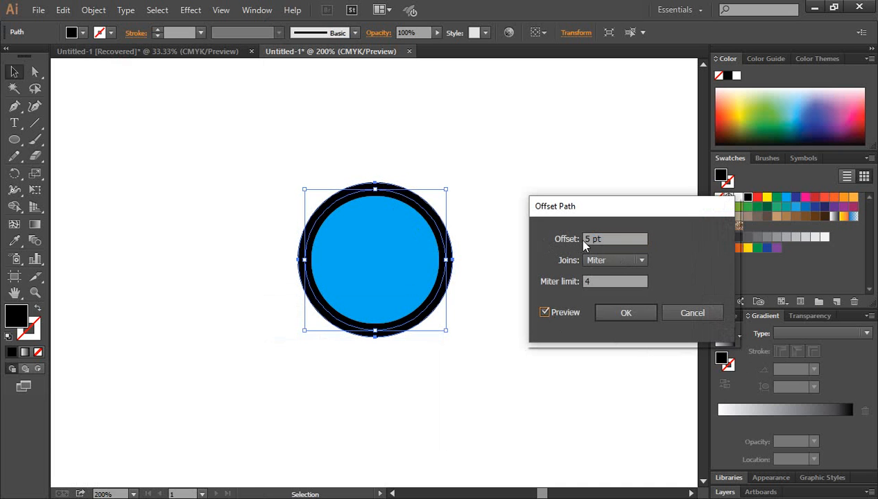
drag(593, 239, 573, 238)
key(Up)
key(Up)
key(Up)
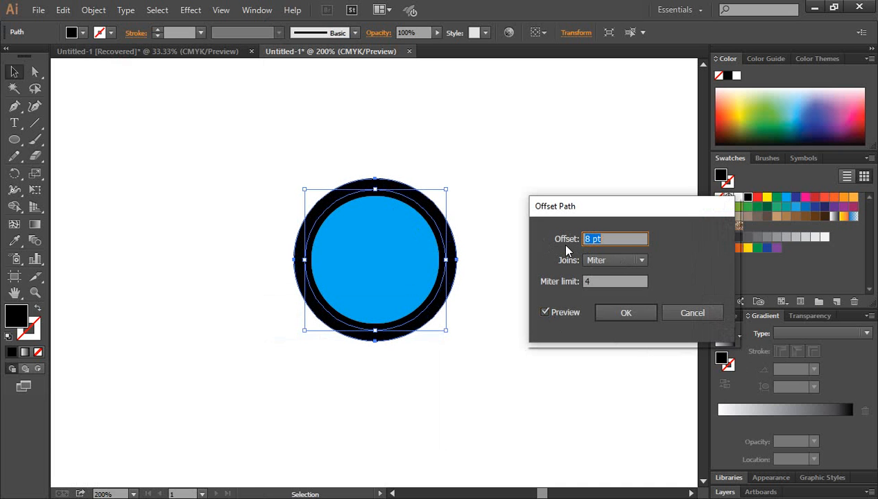
key(Up)
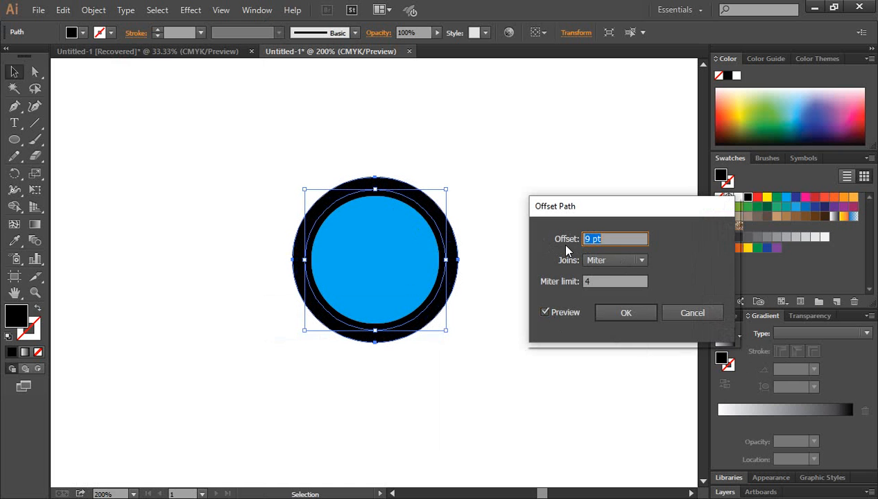
click(622, 313)
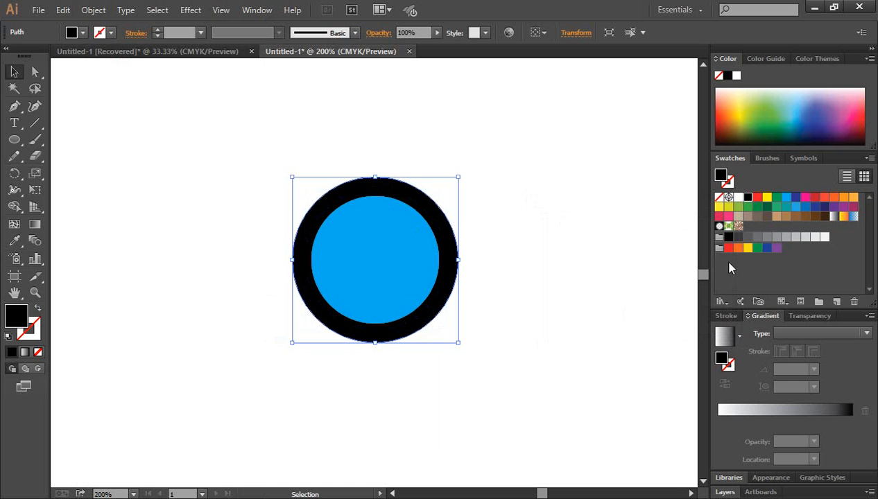
Step: Fill the new outermost circle with the same bright blue as the inner circle
click(787, 199)
click(576, 281)
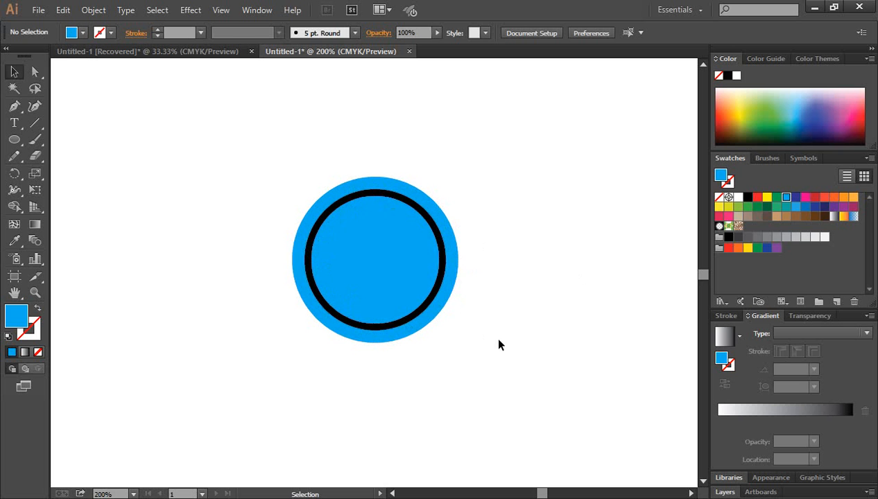
drag(515, 351, 369, 255)
click(464, 315)
drag(260, 138, 510, 371)
click(597, 321)
Step: Change the fill of the black ring between the two blue circles to white
click(370, 197)
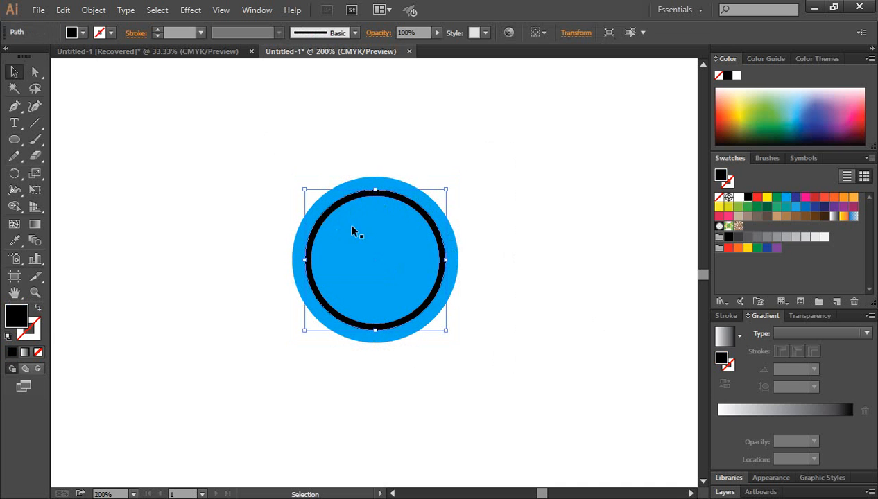
click(738, 197)
click(607, 287)
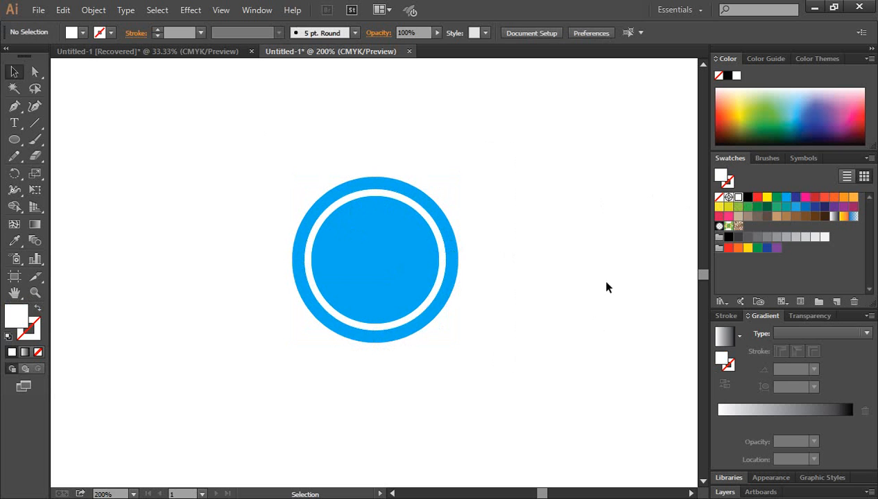
Step: Select all three concentric circles and delete them from the canvas
click(410, 227)
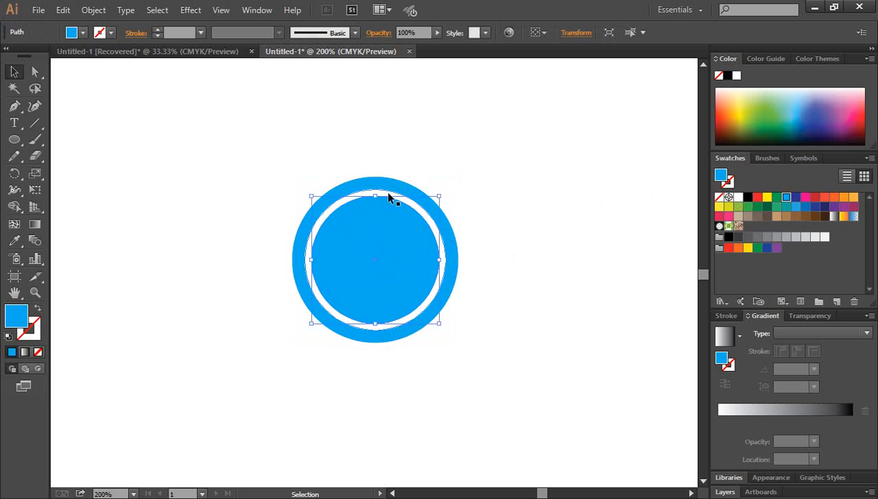
click(491, 209)
drag(353, 130, 553, 371)
click(553, 371)
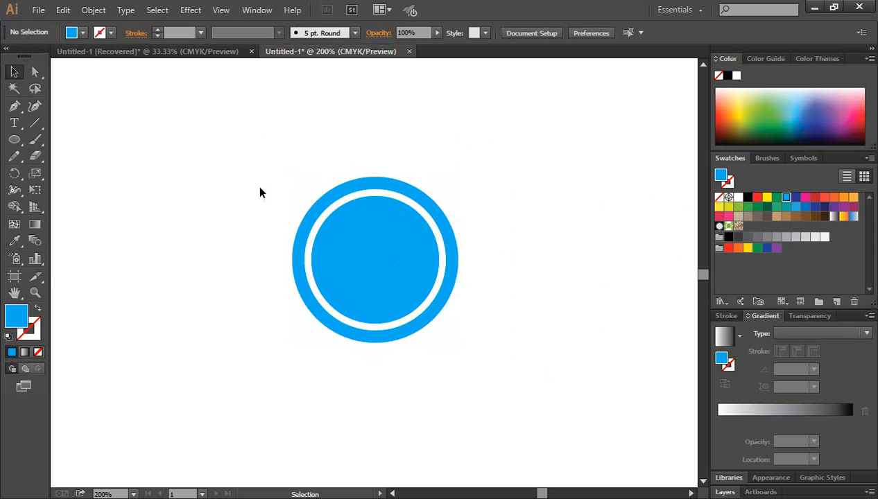
drag(256, 159, 561, 383)
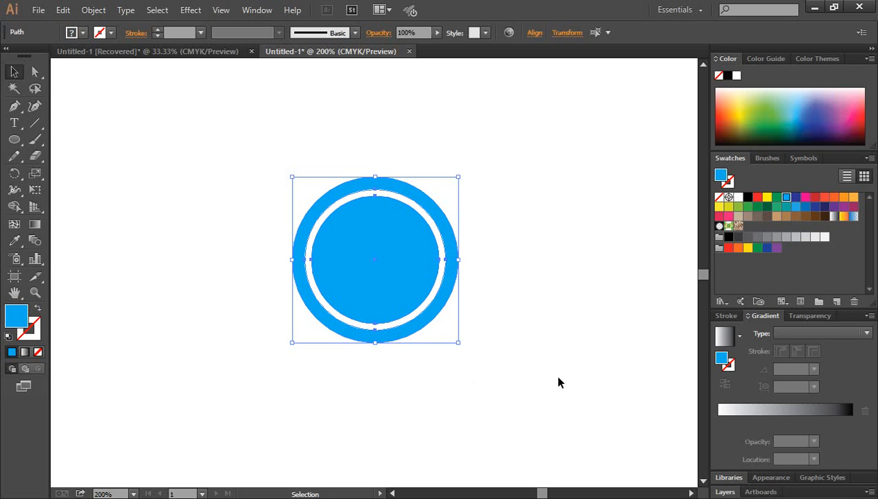
key(Delete)
Step: Draw a new blue-filled circle in the middle of the canvas with the Ellipse tool
drag(14, 139, 81, 170)
drag(374, 251, 400, 315)
click(14, 72)
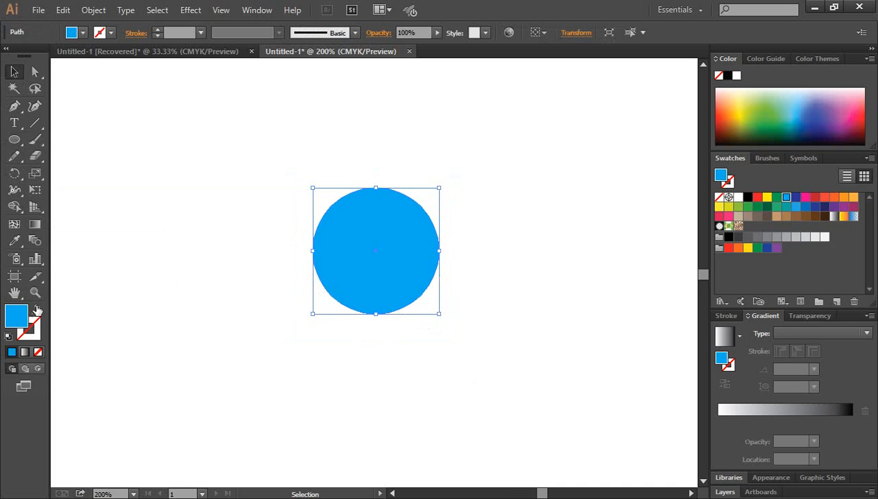
Step: Swap the new circle's fill and stroke so it has no fill, and set its stroke to black
key(shift+x)
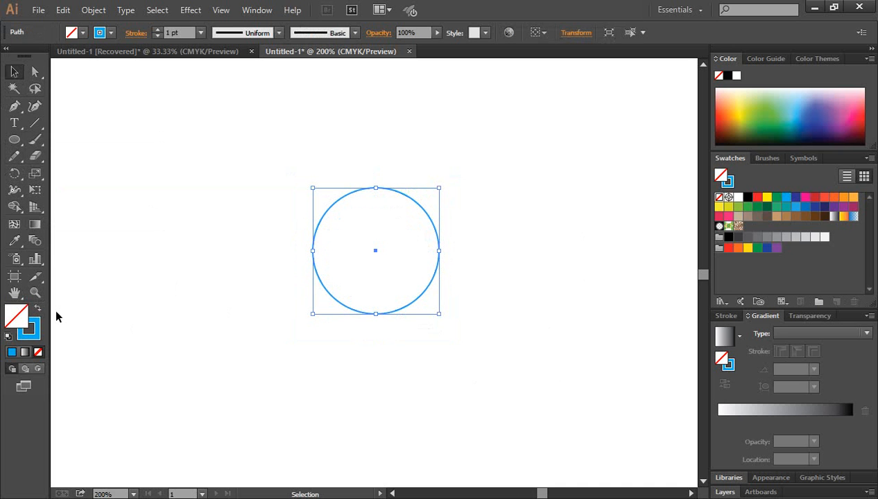
click(31, 328)
click(748, 198)
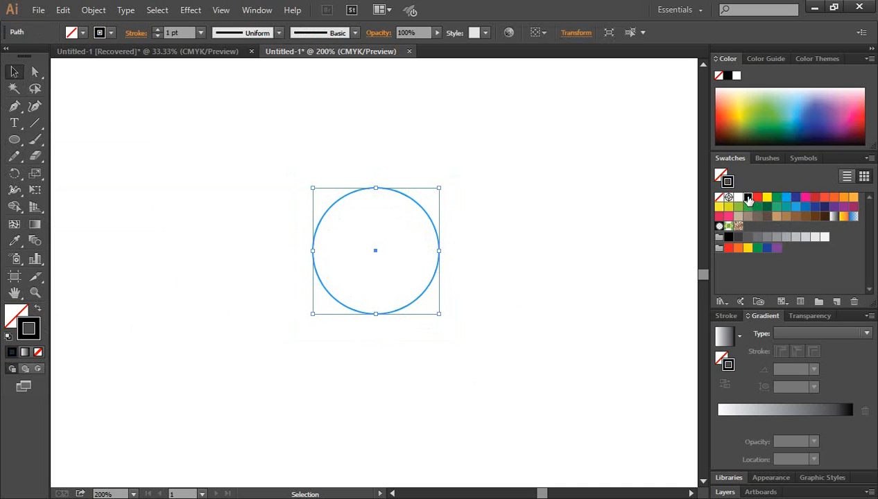
Step: Set the circle's stroke weight to 15 pt and expand the stroke into a filled black ring
drag(158, 32, 158, 32)
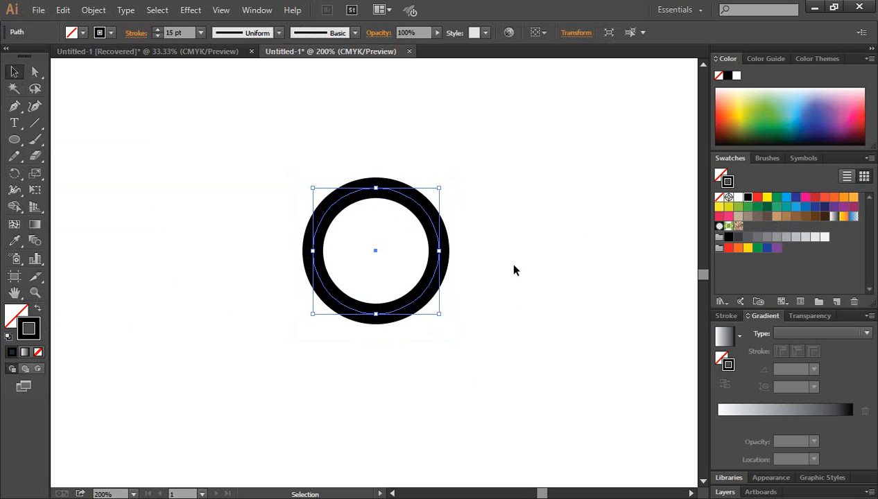
click(513, 270)
drag(454, 173, 344, 252)
click(94, 11)
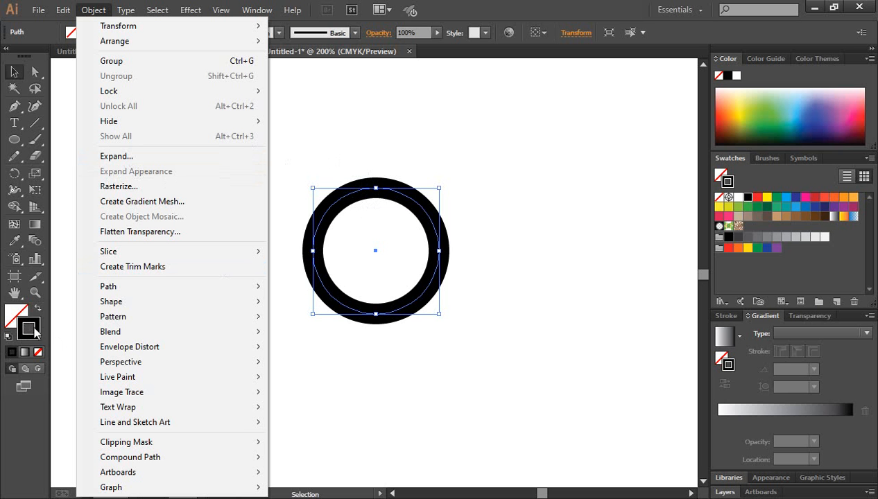
click(126, 159)
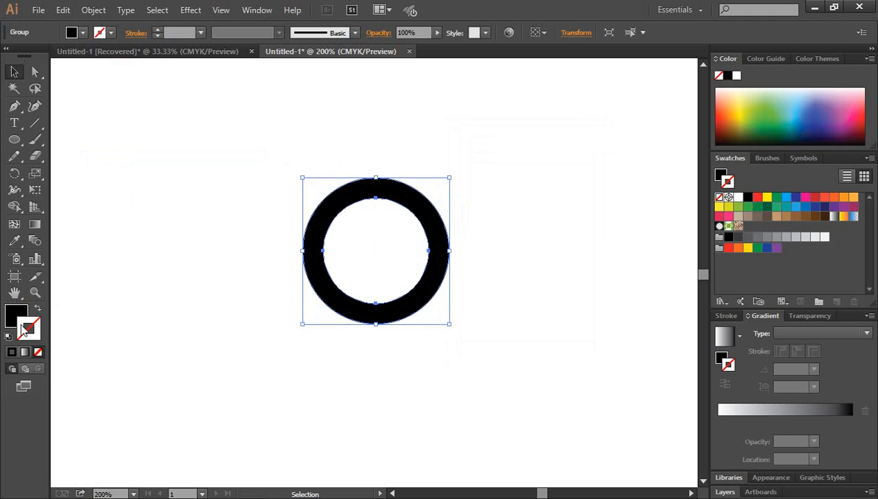
click(206, 305)
drag(313, 156, 482, 338)
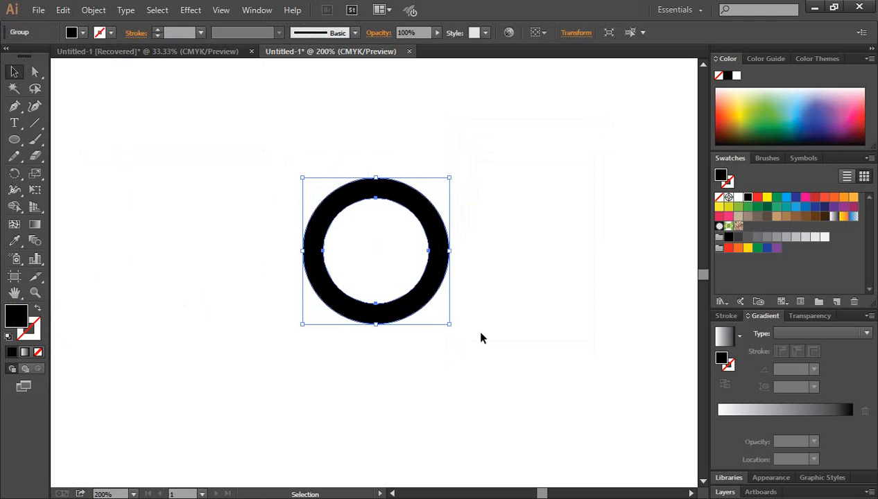
click(480, 337)
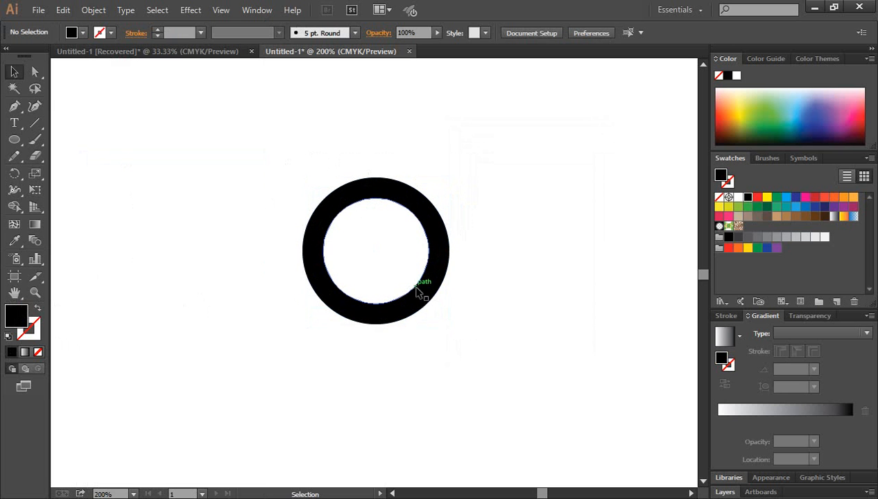
Step: Duplicate the black ring horizontally to the right so the copy overlaps the original by half its width
key(z)
click(373, 256)
drag(558, 323, 500, 313)
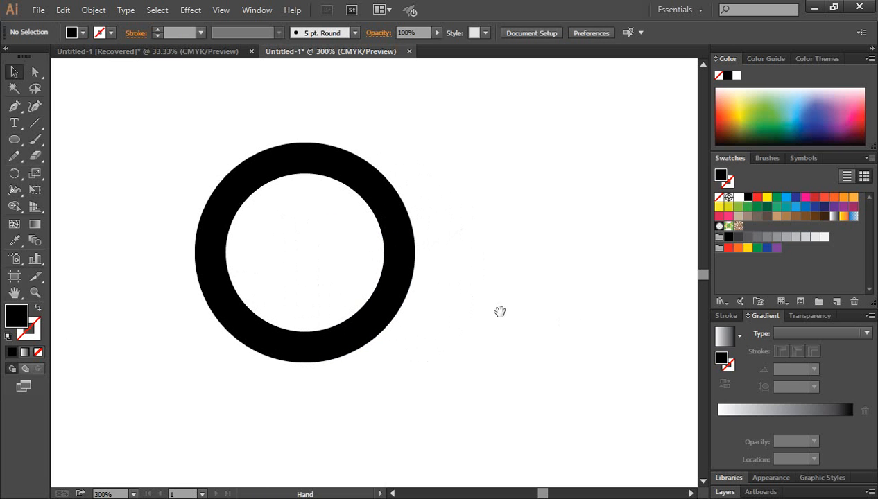
click(332, 332)
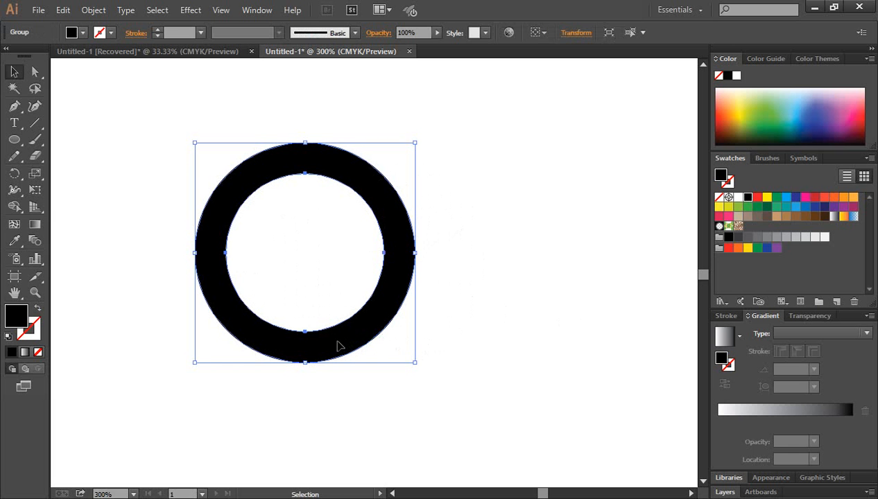
drag(338, 345, 445, 356)
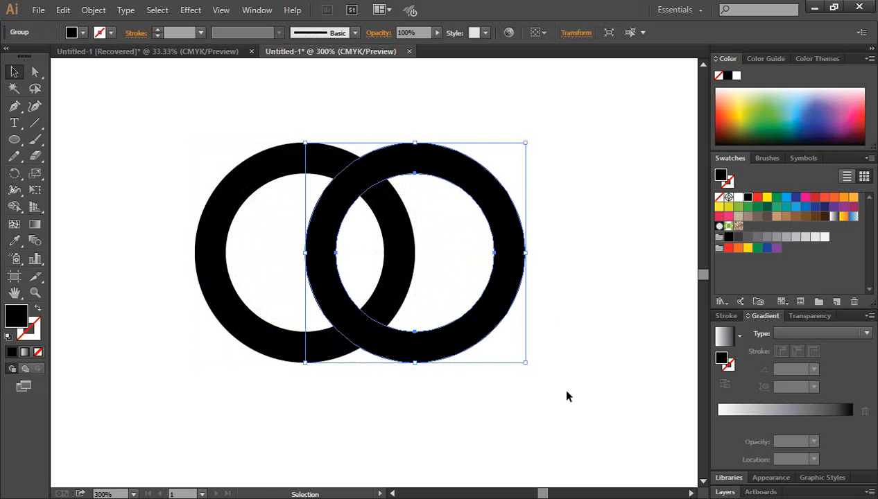
click(580, 353)
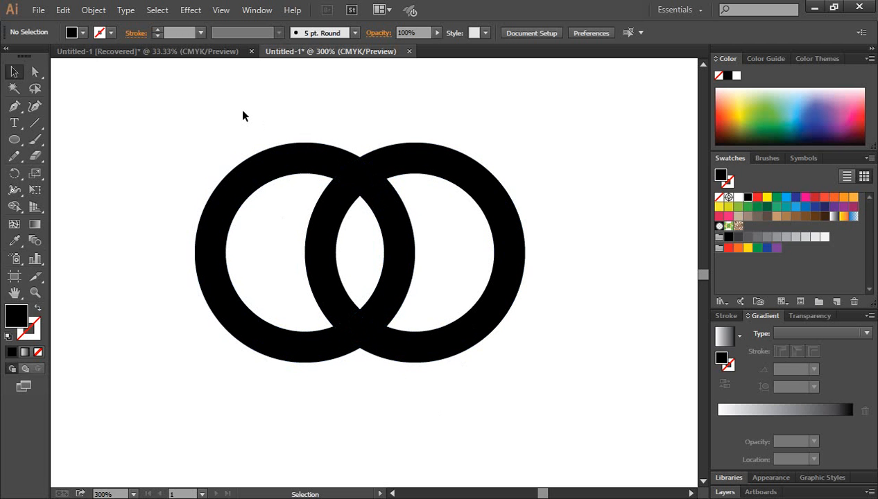
Step: Select both overlapping rings and apply Offset Path with a 6 pt offset and the preview on
drag(226, 88, 526, 392)
drag(390, 254, 414, 261)
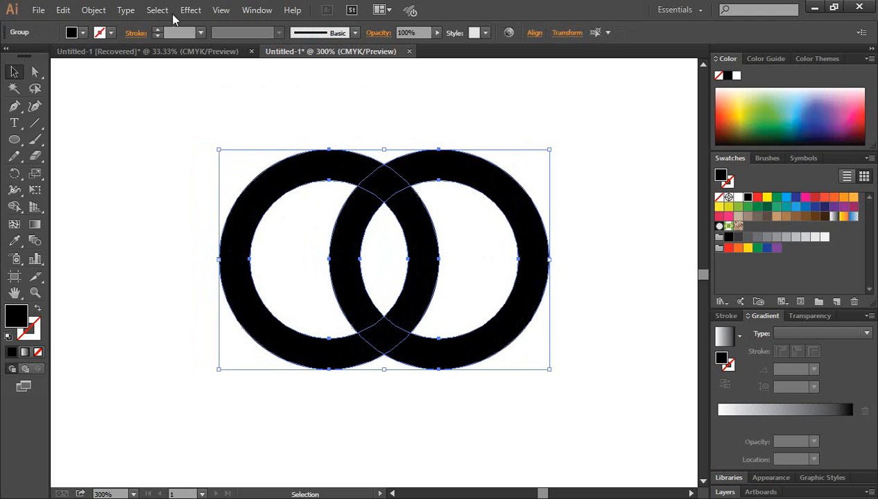
click(95, 14)
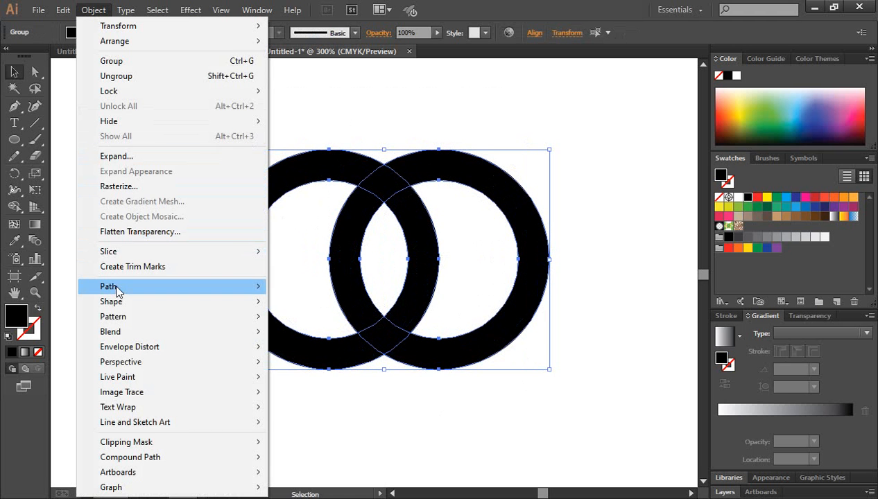
mouse_move(118, 291)
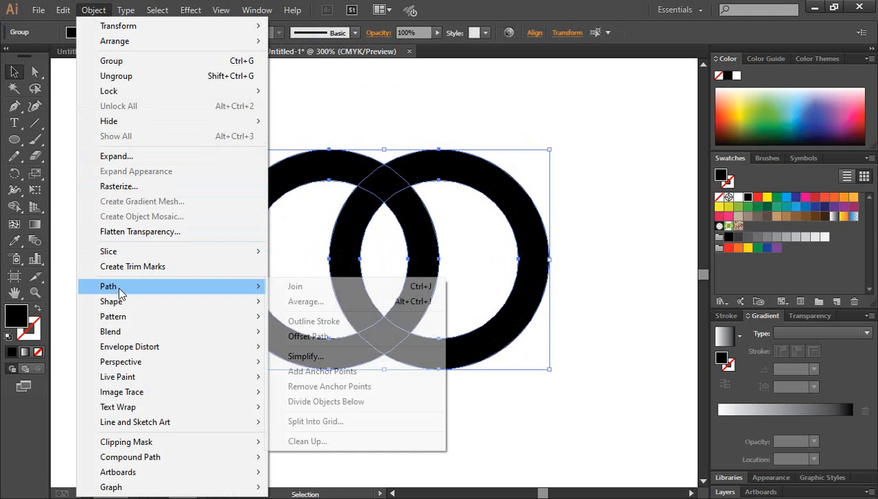
click(322, 338)
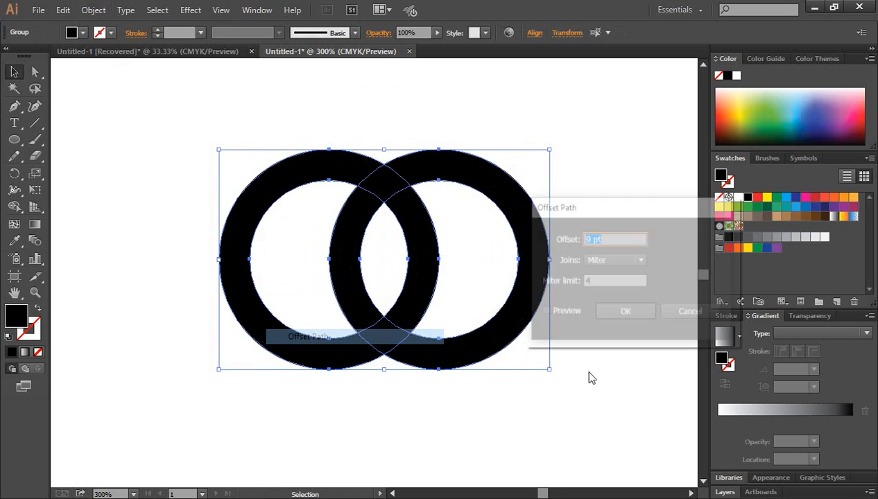
click(545, 313)
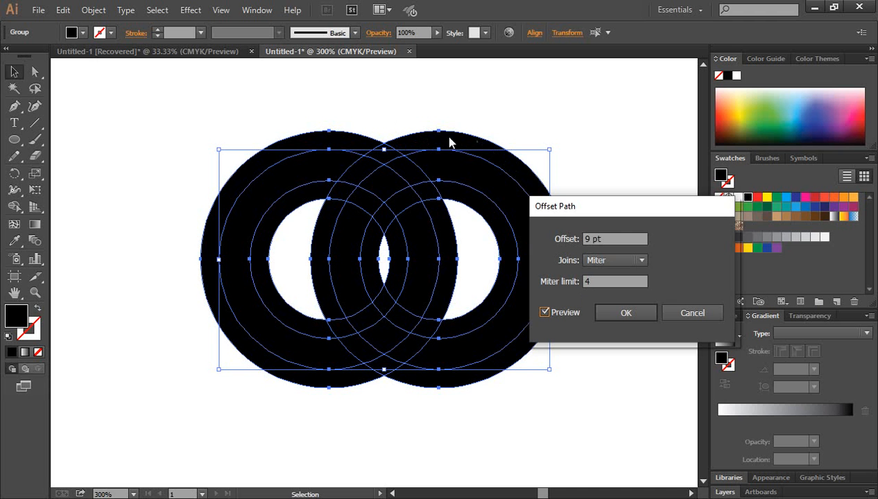
click(578, 238)
key(Down)
key(Down)
key(Down)
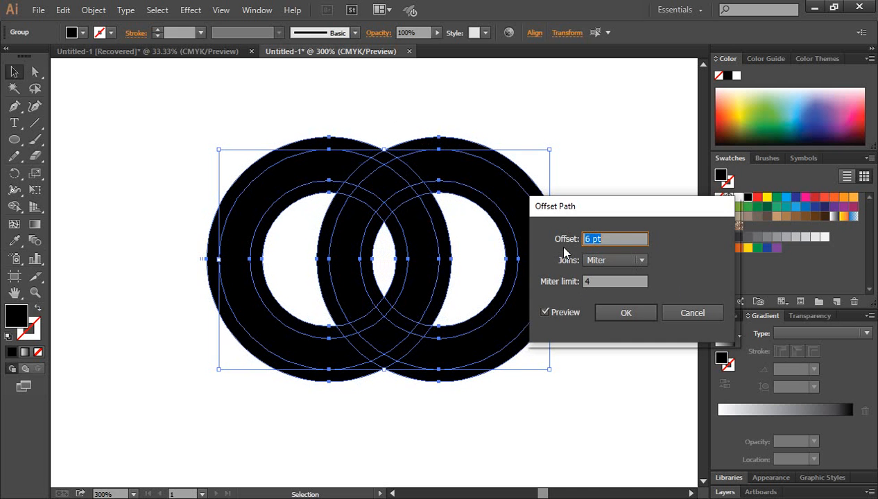
click(613, 315)
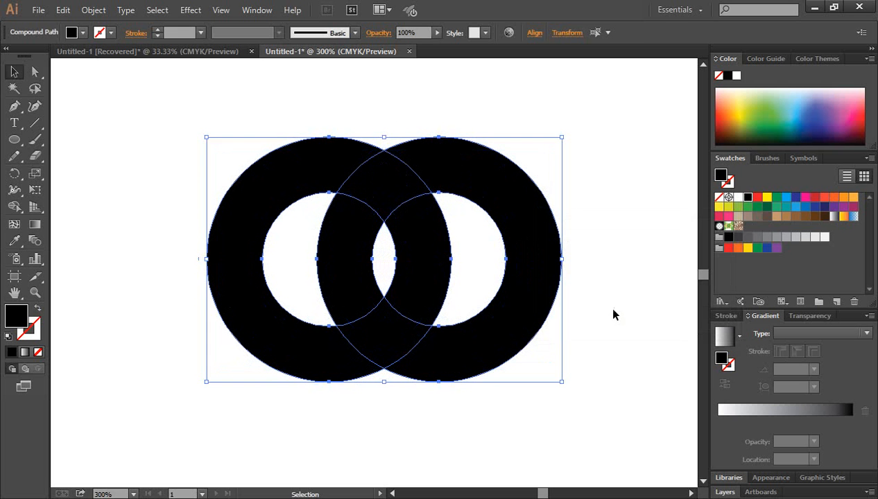
Step: With Shape Builder, remove the right ring's offset bands and merge its pieces so it passes over the left ring at the upper crossing
click(137, 181)
drag(160, 111, 635, 423)
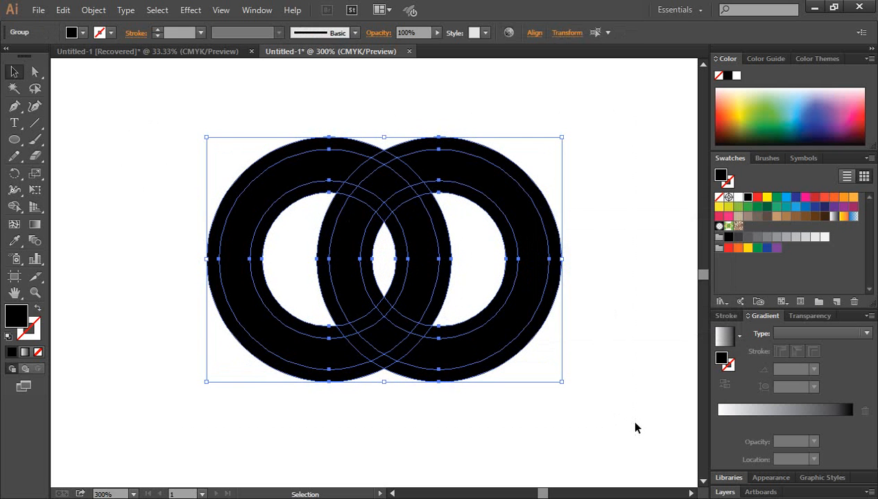
click(14, 207)
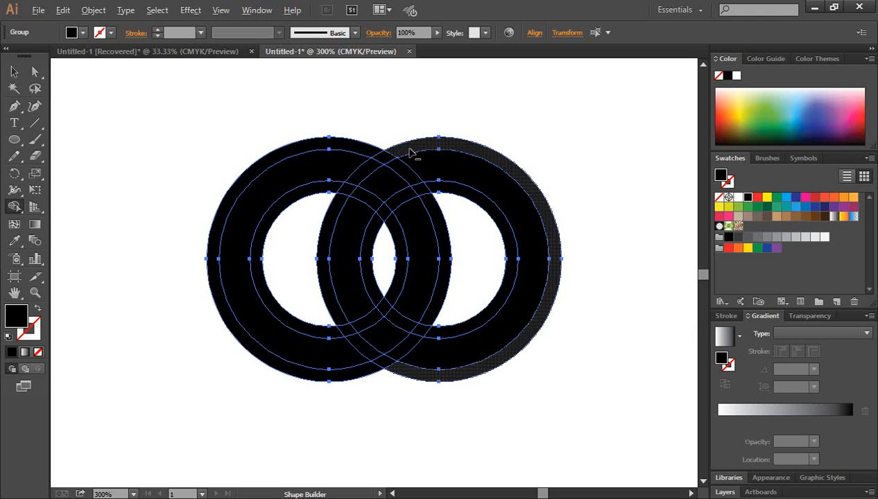
mouse_move(410, 151)
mouse_down()
mouse_move(369, 168)
mouse_move(343, 199)
mouse_move(371, 226)
mouse_move(401, 197)
mouse_move(437, 181)
mouse_up()
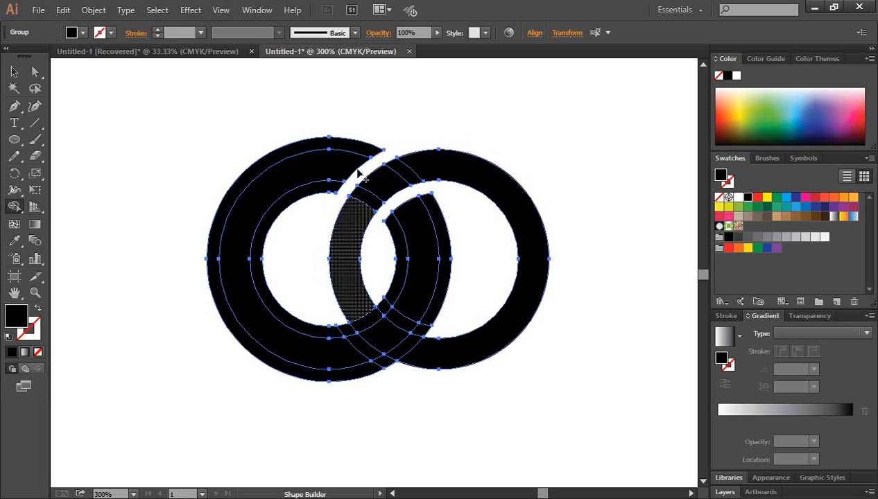
mouse_move(354, 233)
mouse_down()
mouse_move(366, 198)
mouse_move(399, 169)
mouse_move(409, 172)
mouse_up()
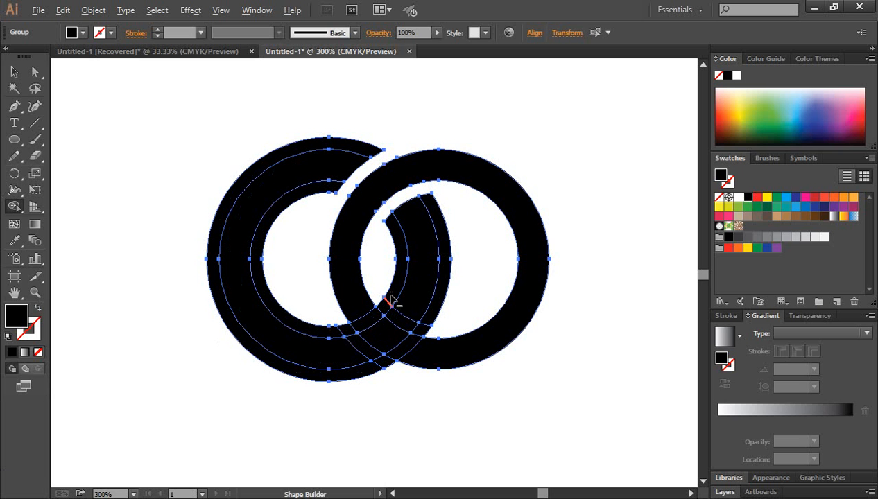
Step: Remove the left ring's offset bands and merge its pieces so it passes over the right ring at the lower crossing
mouse_move(397, 294)
mouse_down()
mouse_move(380, 318)
mouse_move(333, 338)
mouse_up()
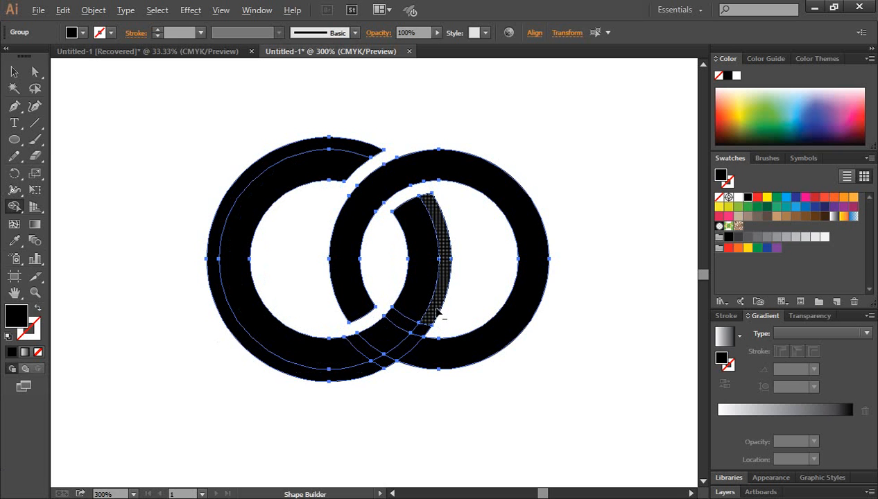
drag(390, 368, 369, 376)
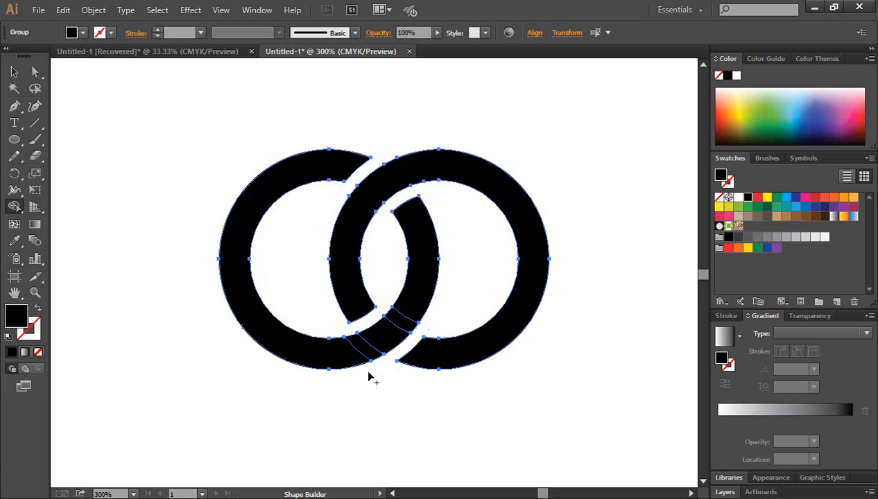
mouse_move(422, 294)
mouse_down()
mouse_move(386, 338)
mouse_move(345, 362)
mouse_up()
click(14, 72)
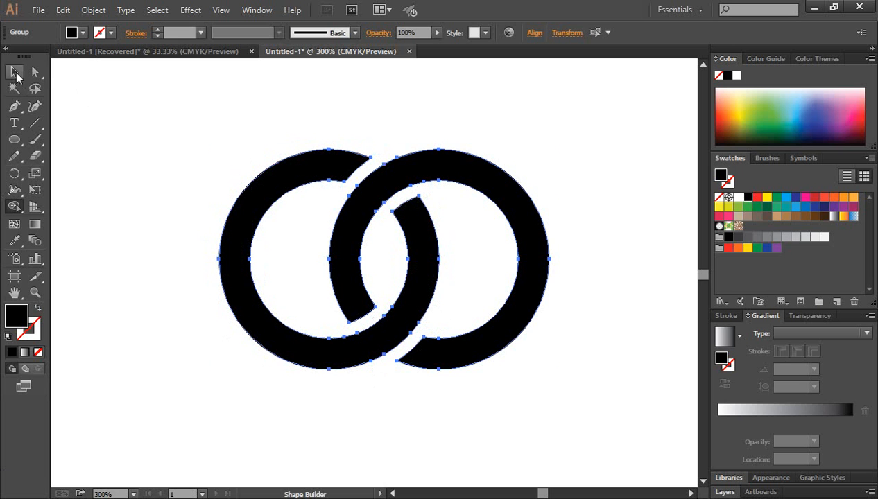
click(111, 126)
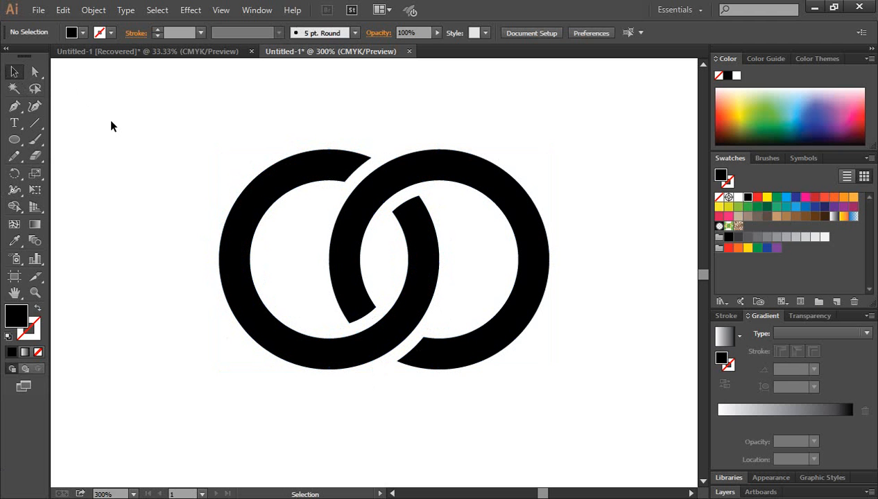
Step: Select each interlocked ring separately and both together to examine the separate shapes and the gaps at their crossings
click(383, 186)
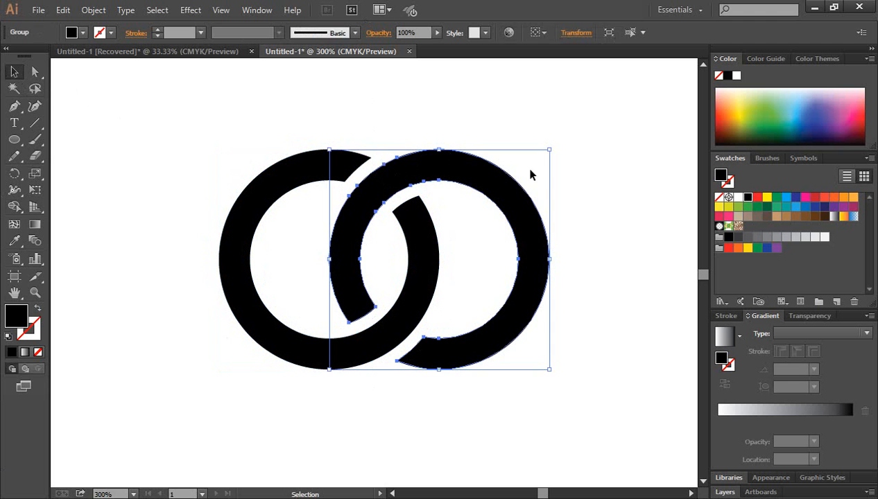
click(525, 197)
click(373, 175)
click(392, 127)
click(406, 172)
click(475, 124)
click(344, 162)
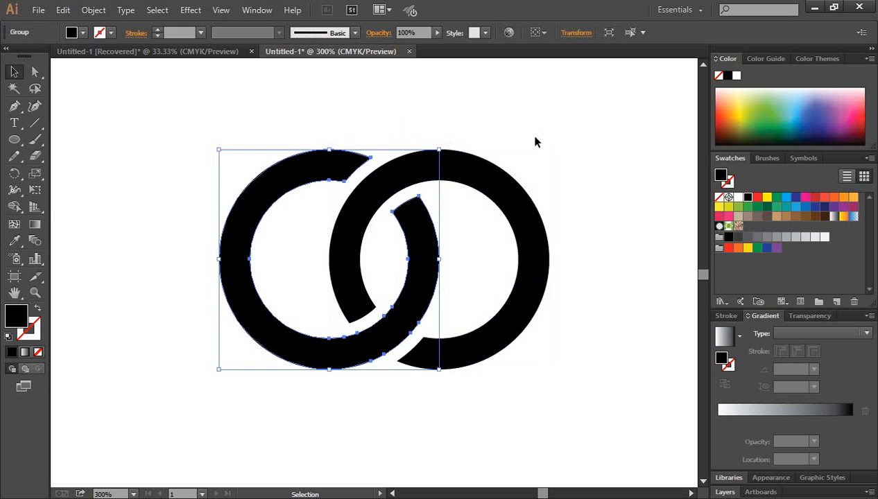
click(535, 137)
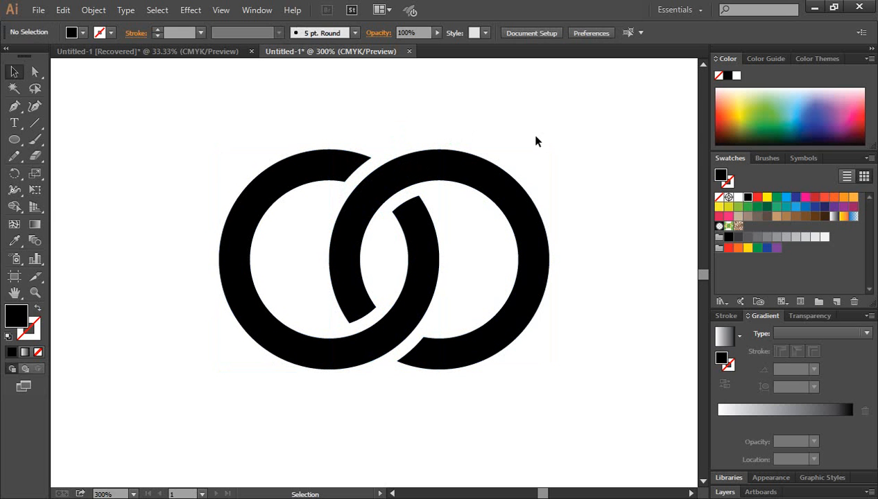
drag(162, 125, 584, 408)
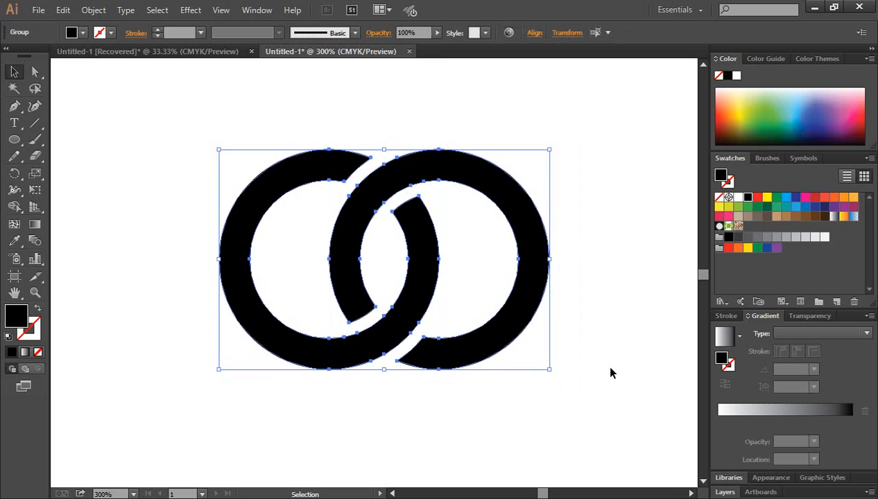
click(612, 374)
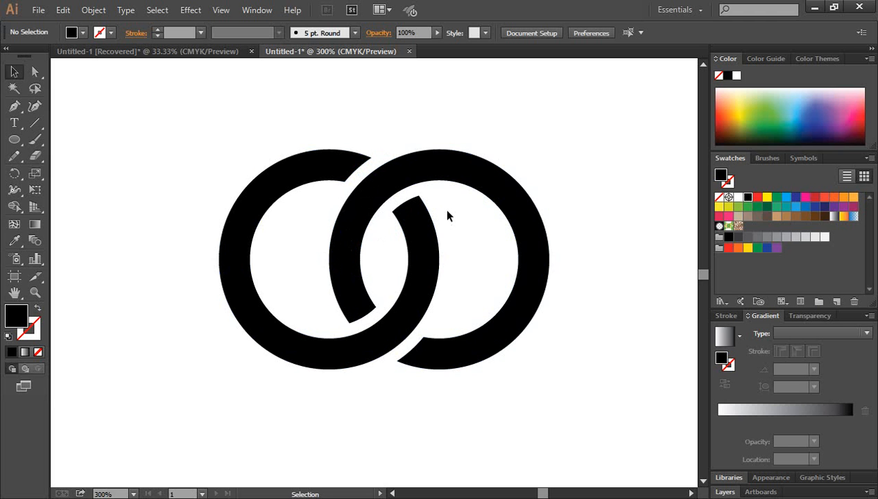
drag(272, 114, 564, 440)
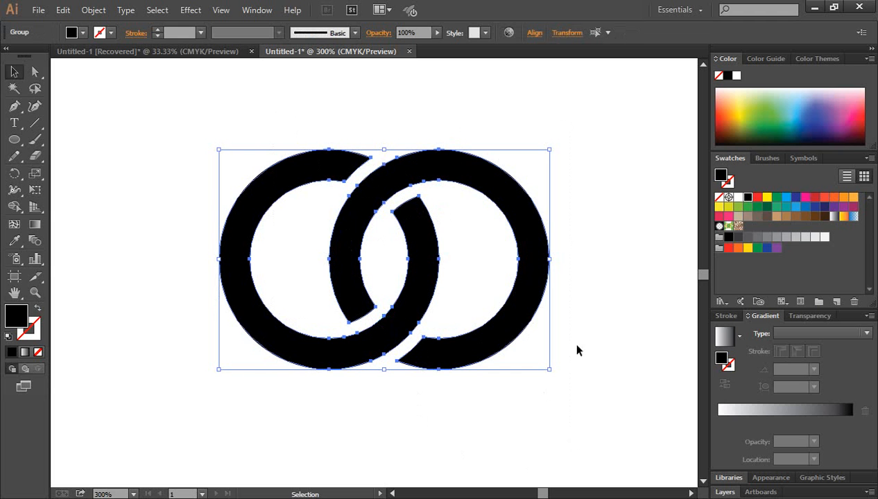
click(628, 362)
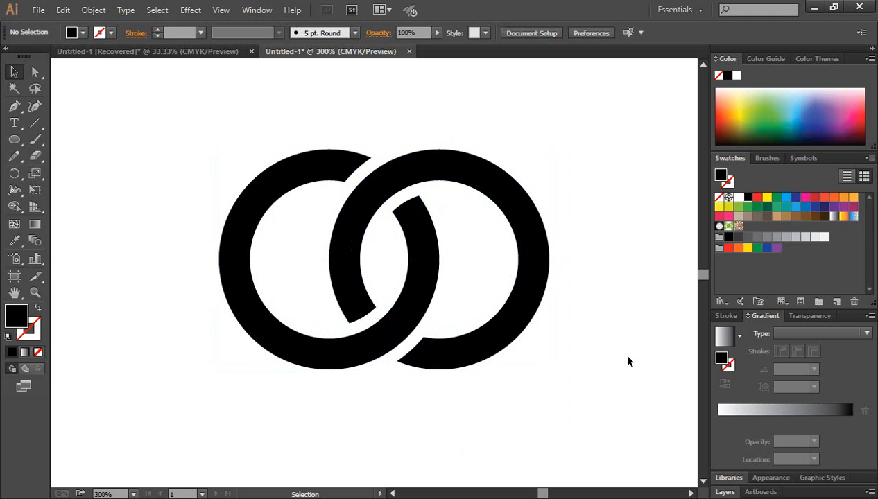
Step: Try to trim the left ring's upper end at an angle by drawing a diagonal line across it and removing the tip with Shape Builder
click(35, 123)
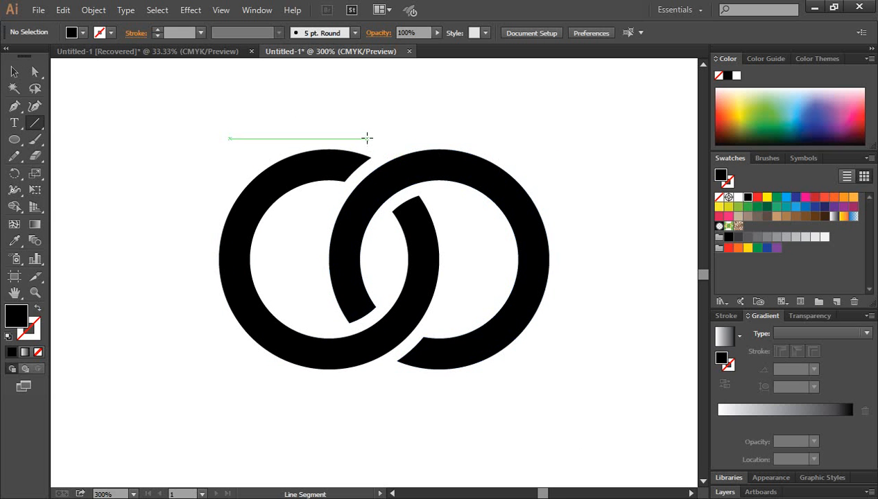
mouse_move(366, 140)
mouse_down()
mouse_move(355, 173)
mouse_move(333, 189)
mouse_up()
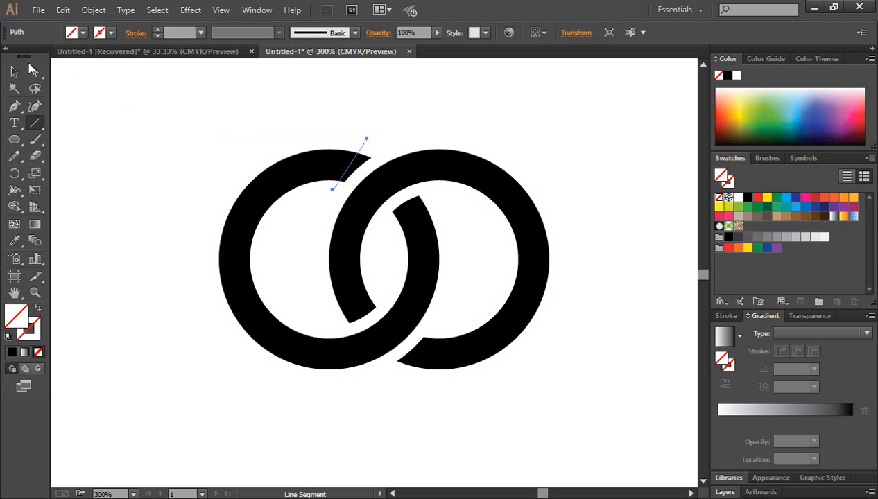
key(v)
drag(303, 98, 405, 226)
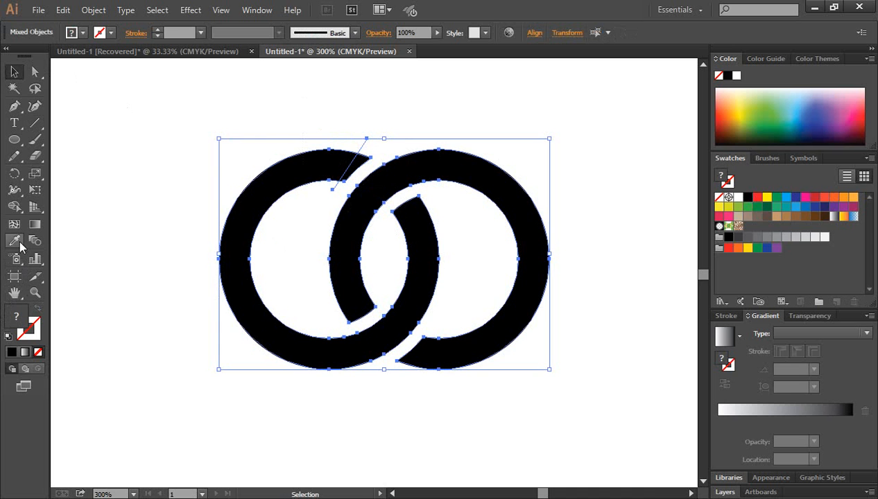
click(14, 206)
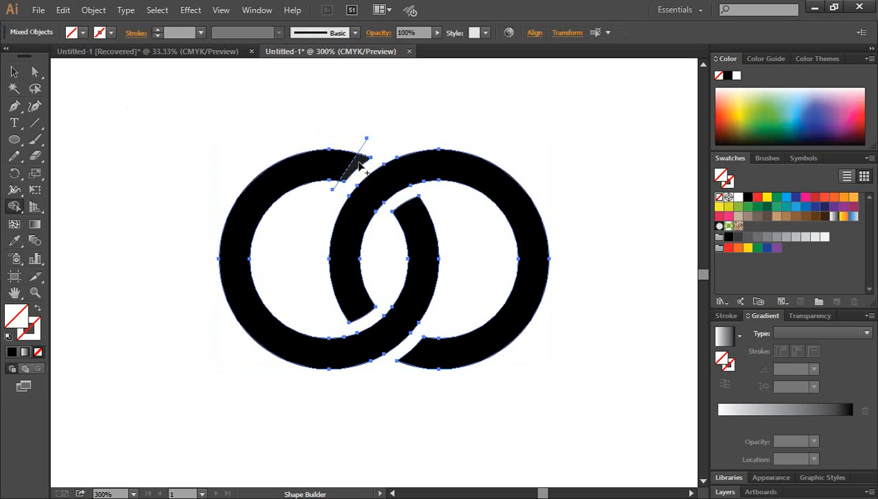
alt+click(359, 163)
click(14, 72)
click(159, 116)
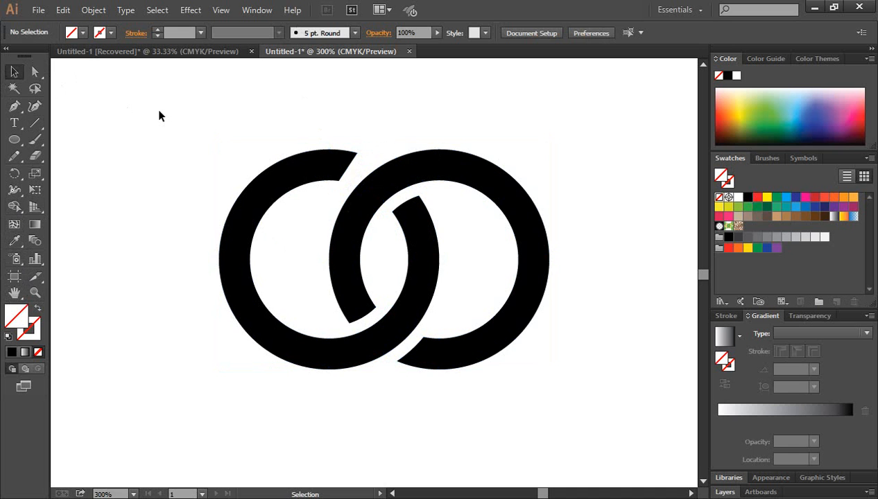
Step: Undo the angled trim of the left ring's upper end and the diagonal line drawn across it
key(a)
key(ctrl+a)
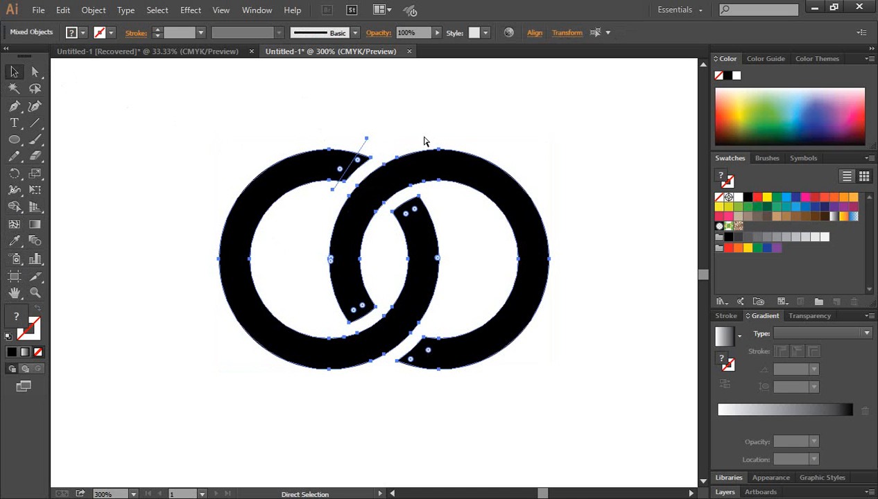
click(425, 141)
key(v)
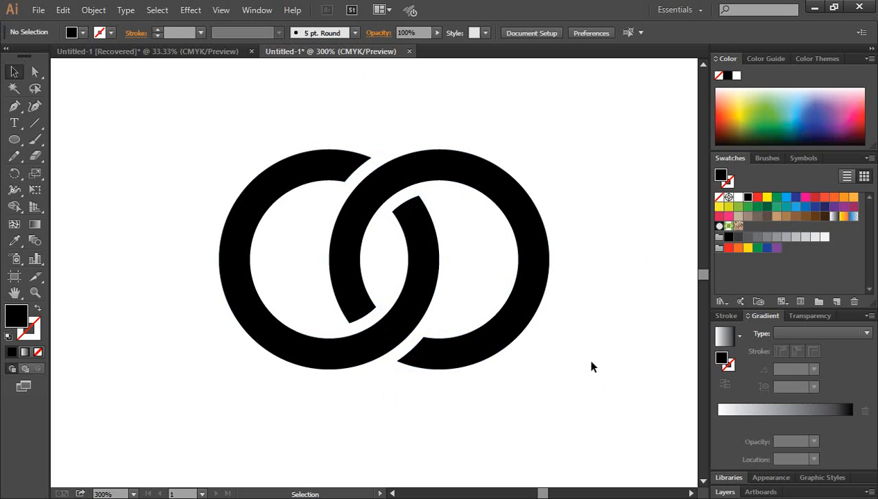
click(354, 224)
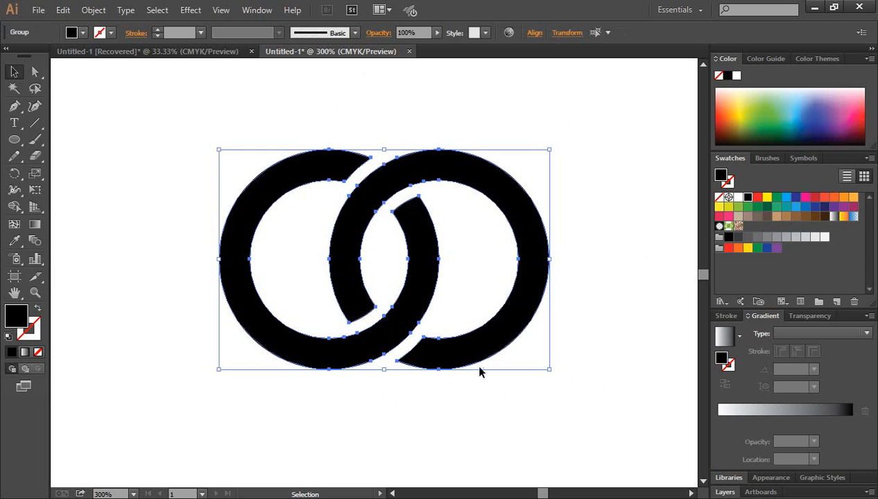
click(83, 199)
click(34, 122)
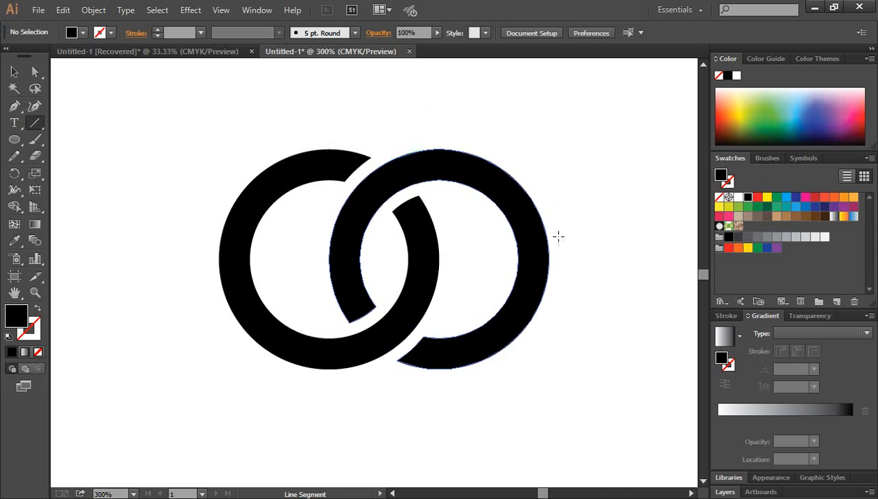
click(14, 71)
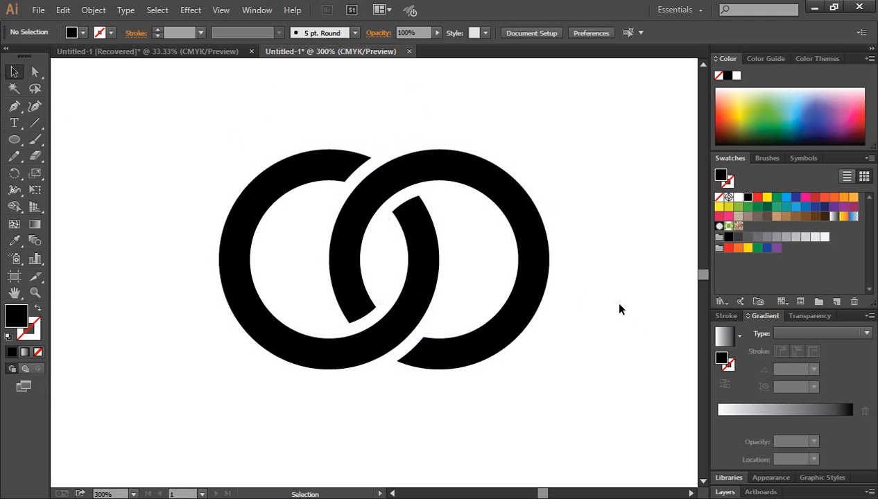
drag(209, 122, 592, 425)
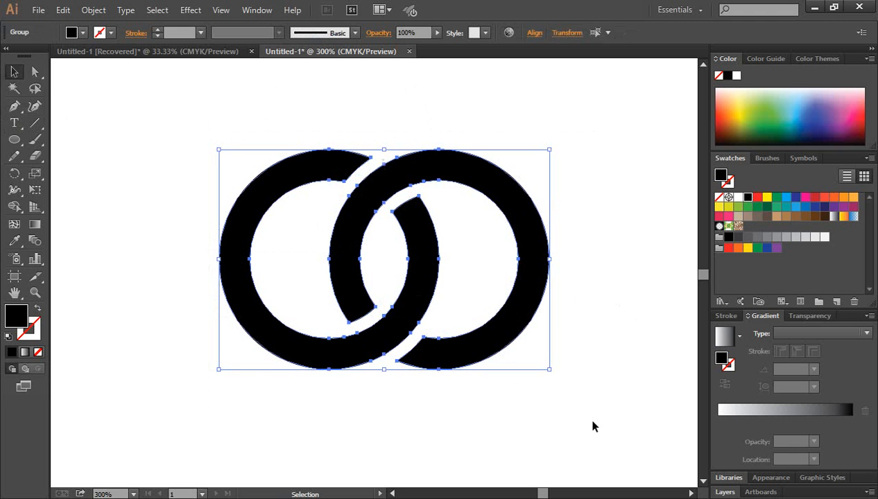
click(587, 388)
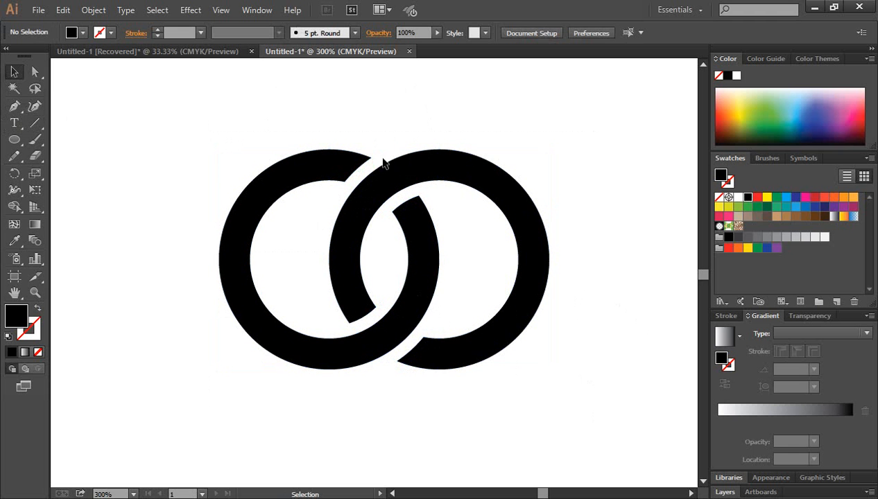